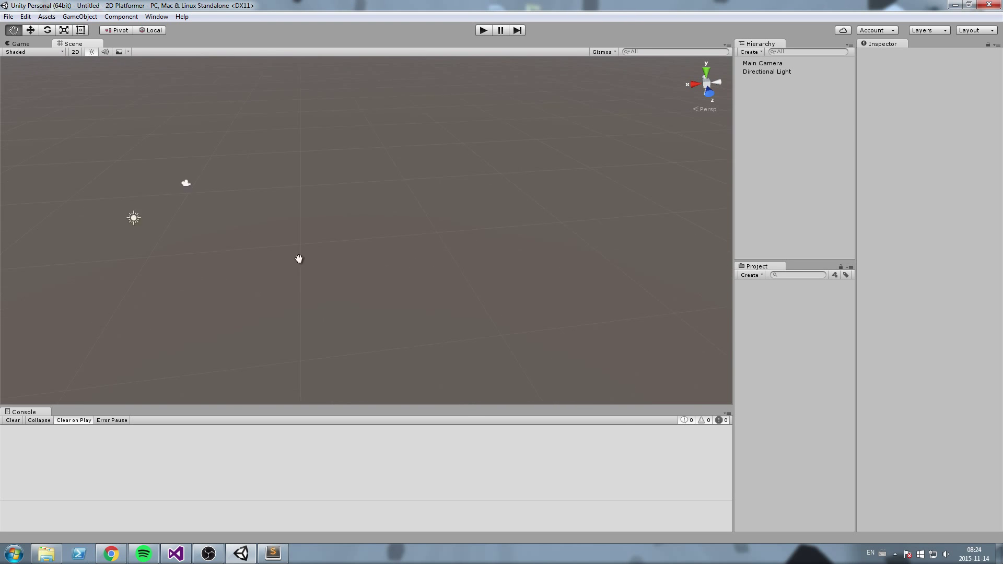
middle_click_drag(532, 237, 502, 269)
left_click_drag(555, 261, 578, 266, "alt")
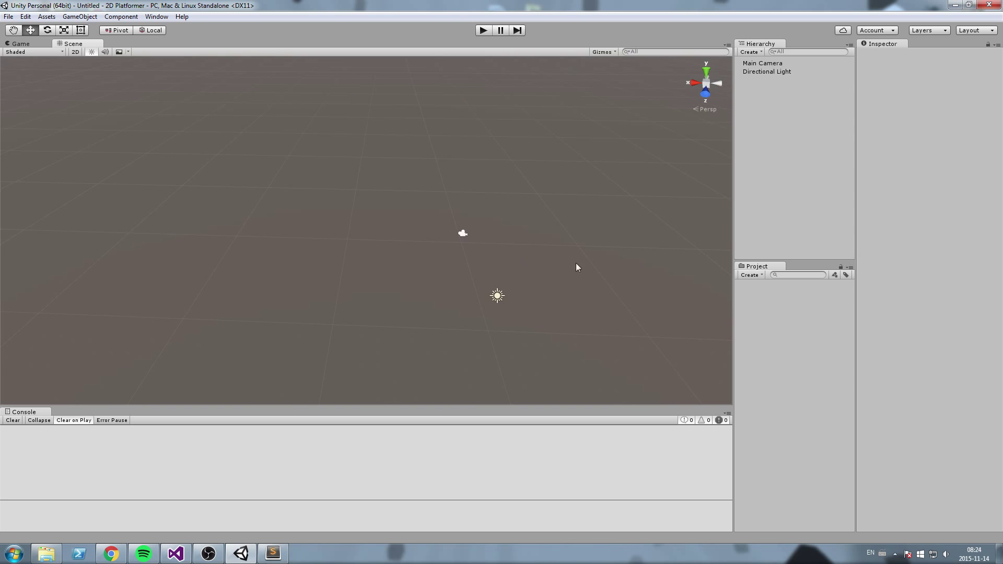
middle_click_drag(617, 274, 522, 254)
left_click_drag(522, 255, 484, 221, "alt")
middle_click_drag(484, 221, 437, 225)
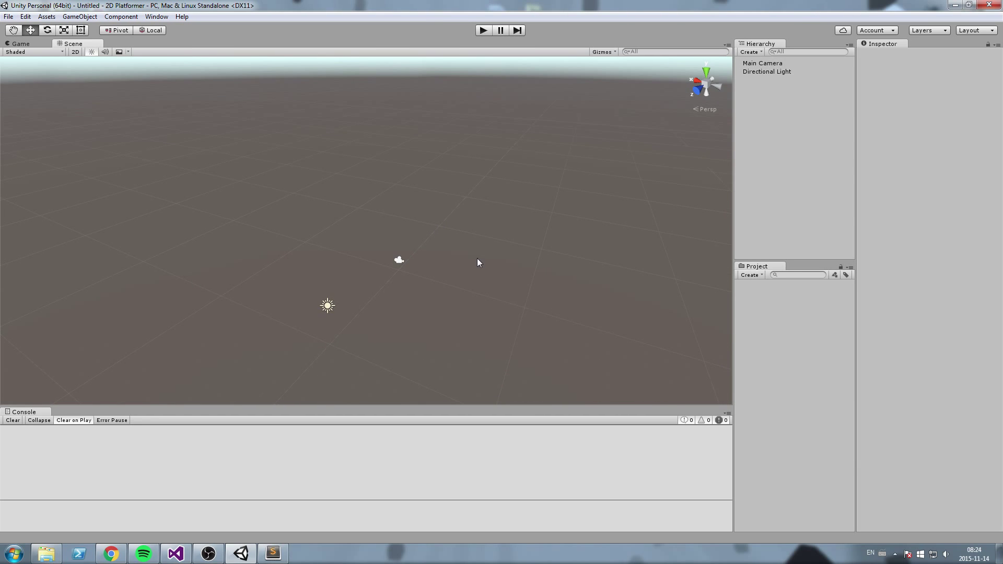
left_click_drag(507, 259, 468, 265, "alt")
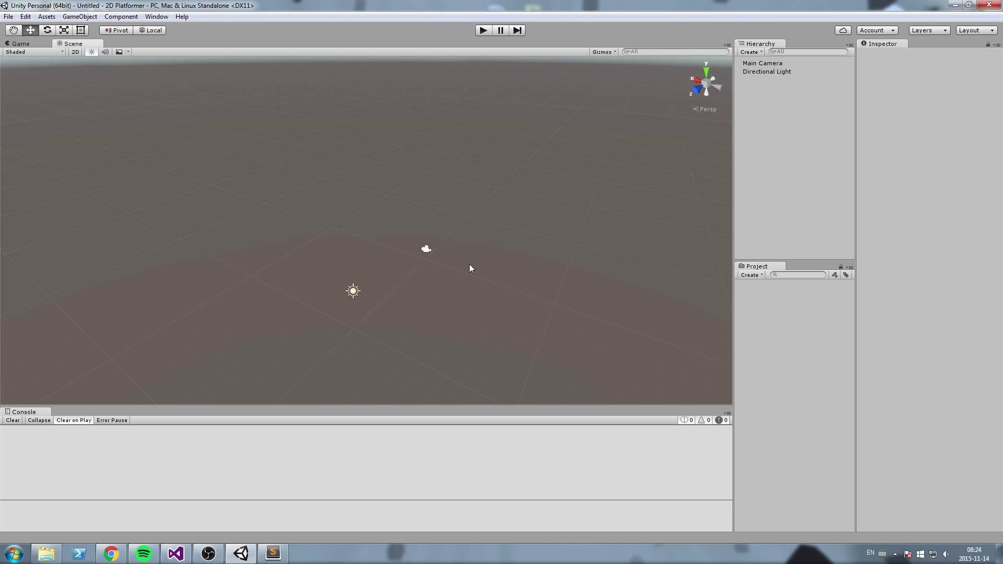
middle_click_drag(469, 264, 448, 230)
scroll(448, 230, "up", 5)
left_click_drag(182, 149, 649, 351)
left_click(467, 249)
left_click_drag(467, 253, 435, 195, "alt")
middle_click_drag(544, 271, 712, 291)
left_click_drag(308, 215, 488, 268, "alt")
middle_click_drag(78, 191, 323, 232)
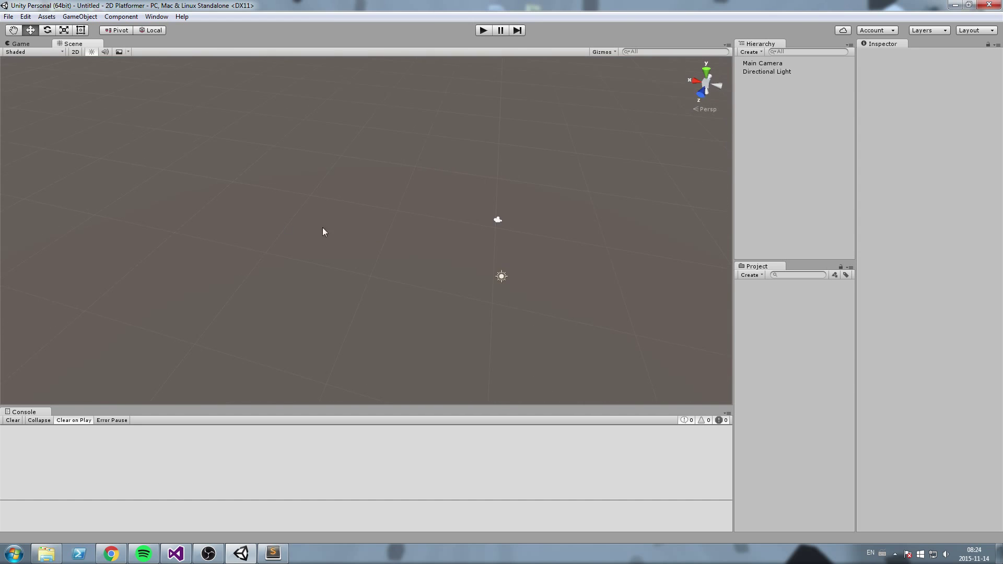
left_click_drag(323, 232, 478, 205, "alt")
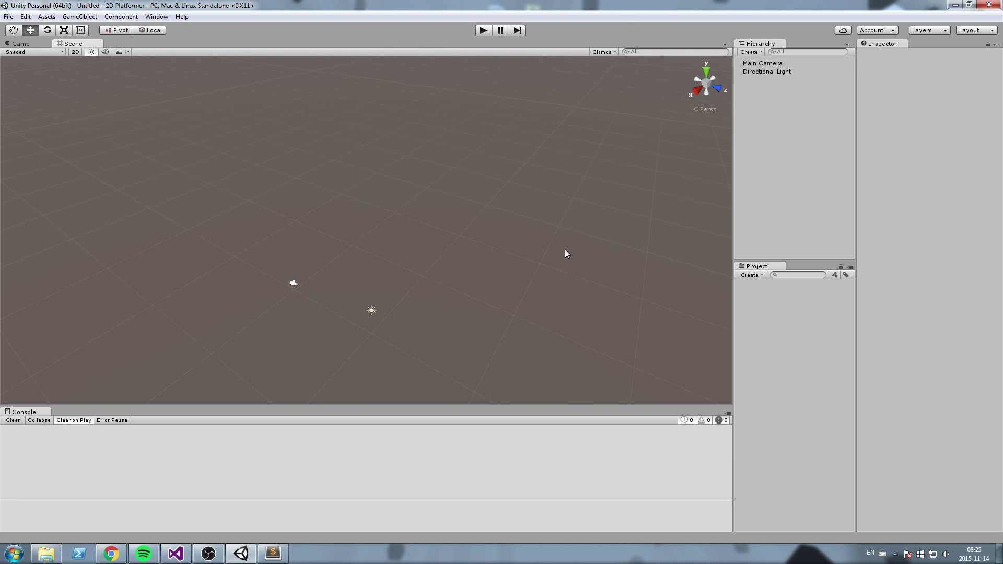
middle_click_drag(565, 249, 547, 218)
middle_click_drag(457, 283, 480, 256)
scroll(480, 257, "up", 3)
right_click_drag(484, 262, 413, 243)
right_click_drag(512, 174, 461, 215)
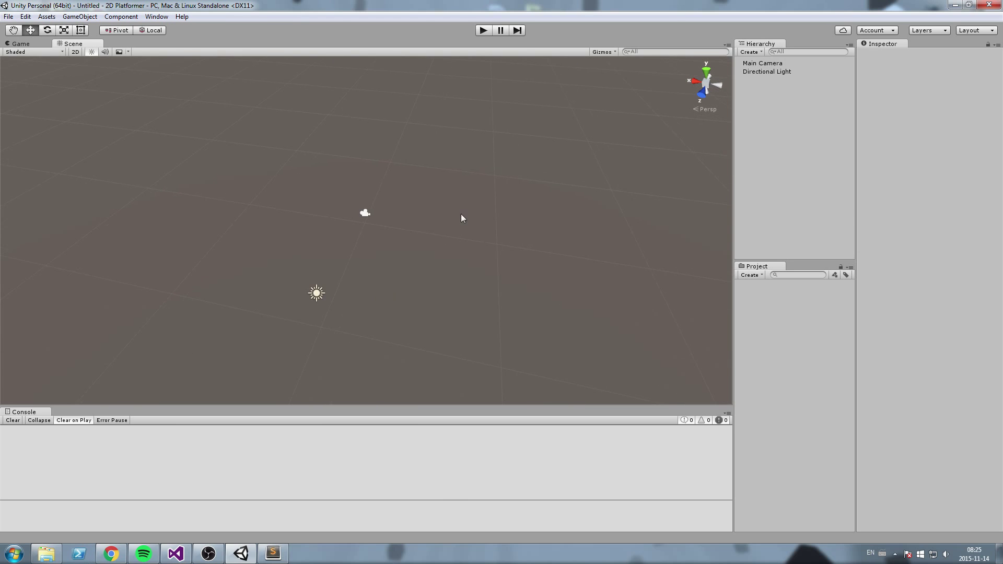
right_click_drag(587, 248, 486, 198)
left_click(747, 297)
right_click_drag(615, 287, 625, 237)
left_click_drag(266, 128, 649, 354)
left_click(618, 204)
left_click(778, 318)
right_click_drag(539, 223, 502, 212)
left_click(809, 298)
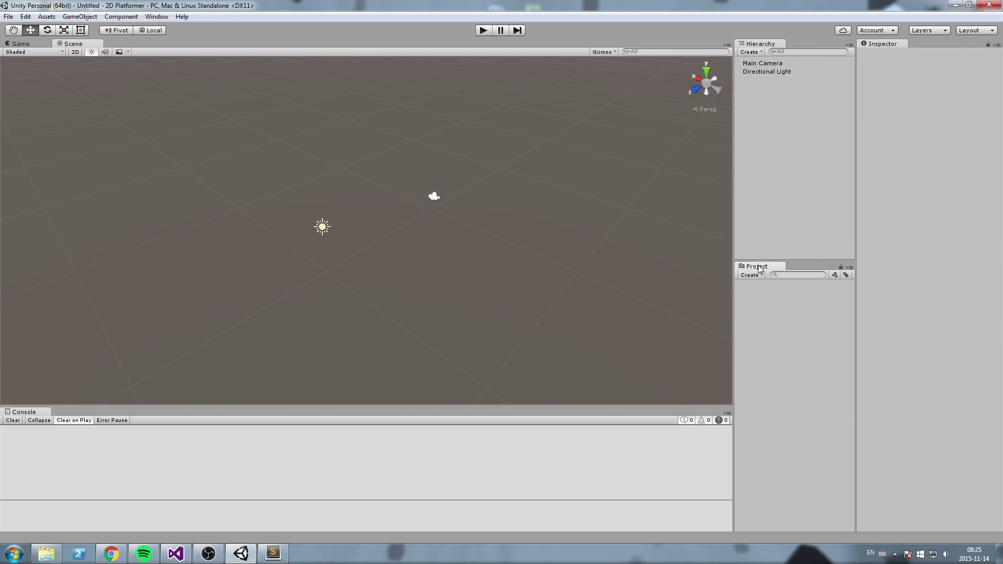
left_click_drag(758, 269, 754, 267)
right_click_drag(595, 244, 604, 251)
Create a folder named Prefab at the top level of the project's assets
left_click(776, 300)
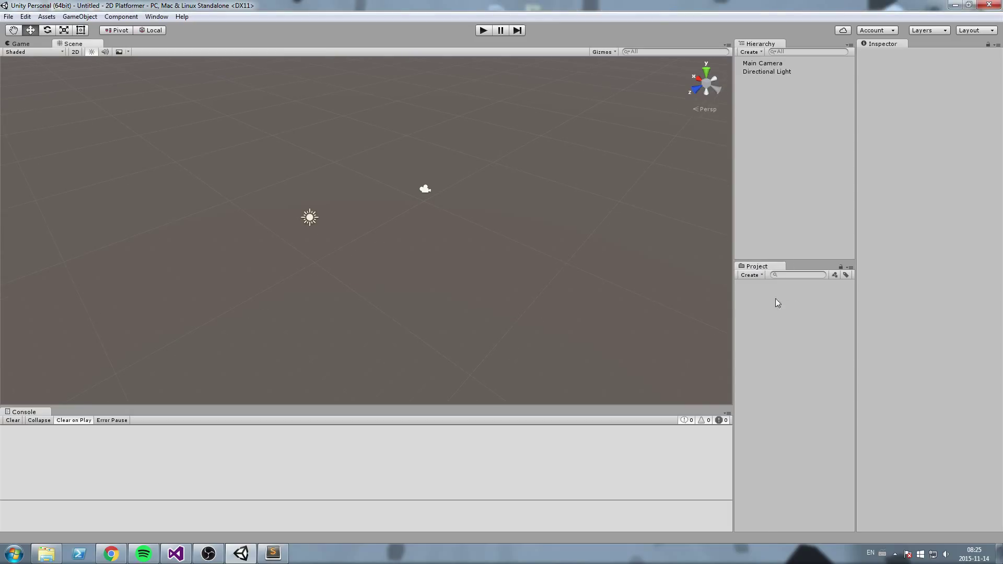
right_click(776, 301)
mouse_move(794, 303)
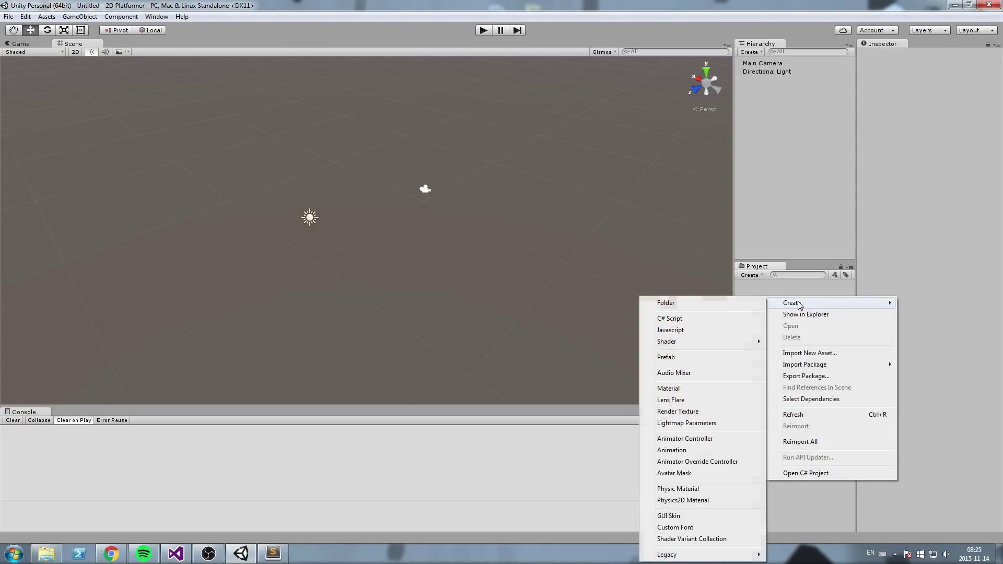
left_click(722, 305)
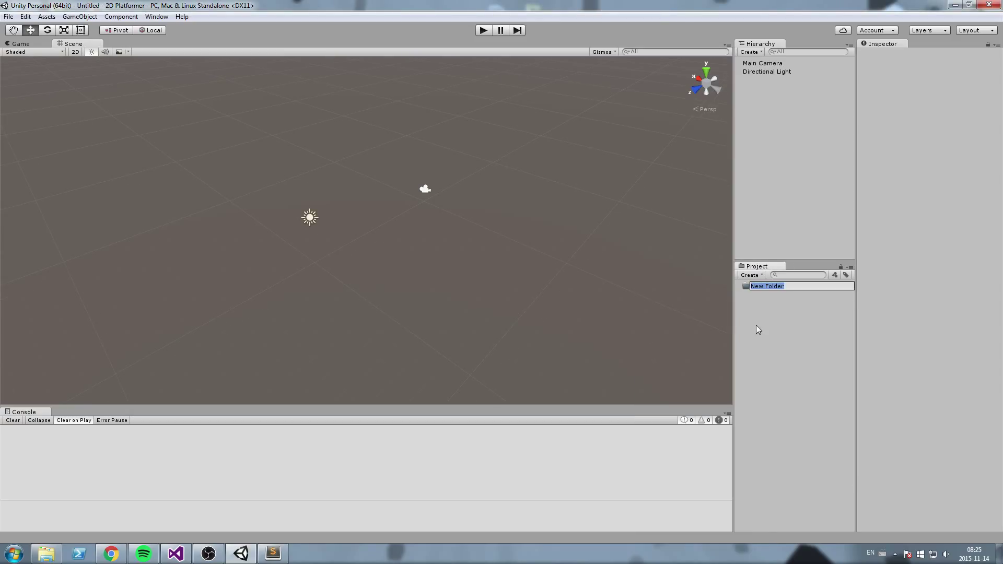
type("Prefab")
key("Return")
left_click(774, 316)
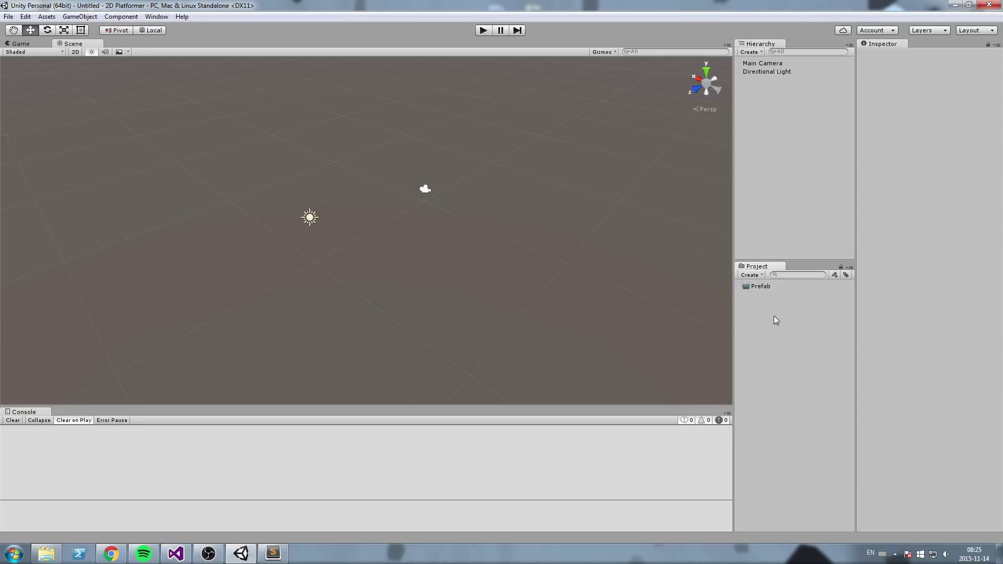
Create a second top-level project folder named Script
left_click(762, 274)
left_click(796, 20)
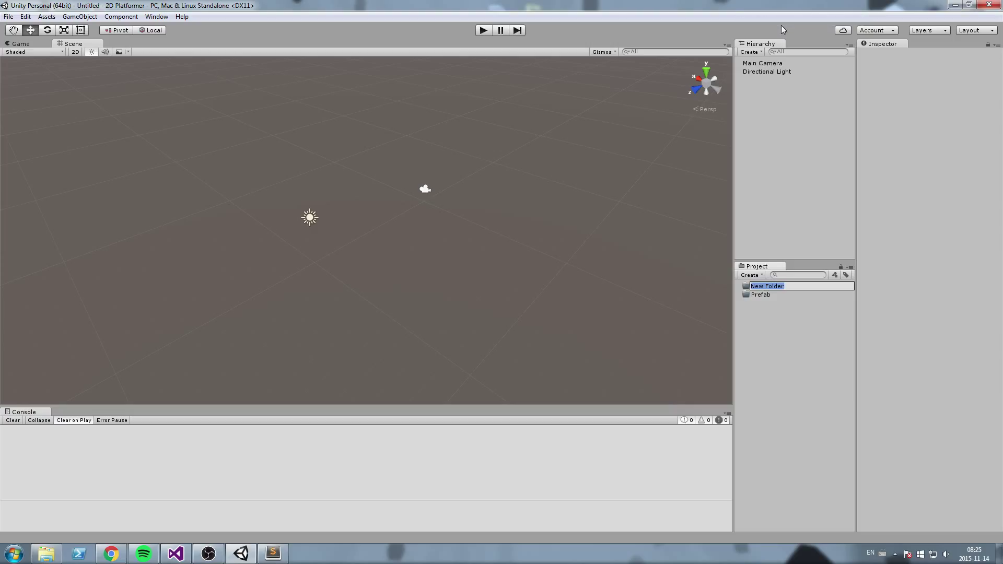
type("Script")
key("Return")
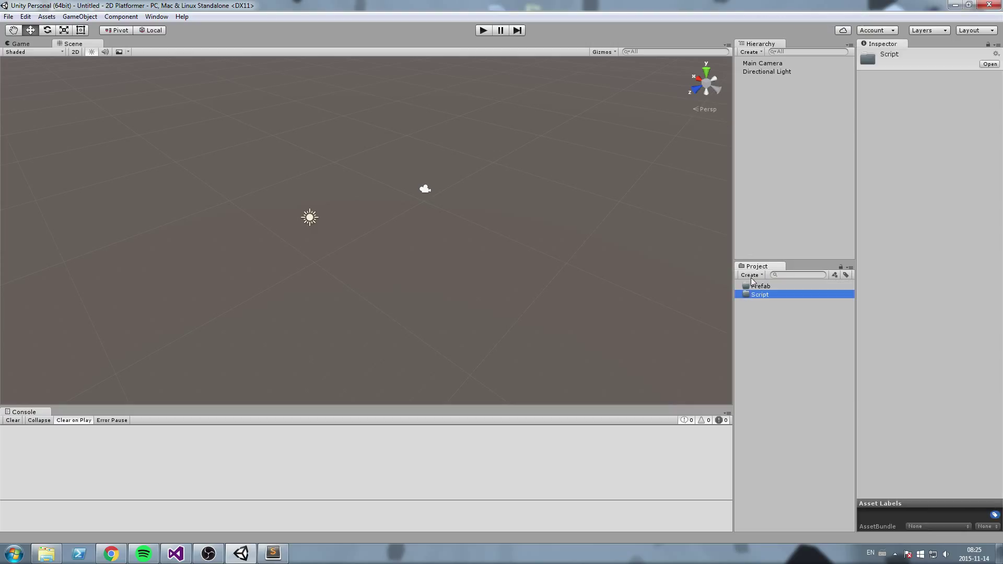
Create a project folder named Scene and move it out of Script to the top level of the assets
left_click(751, 276)
left_click(761, 21)
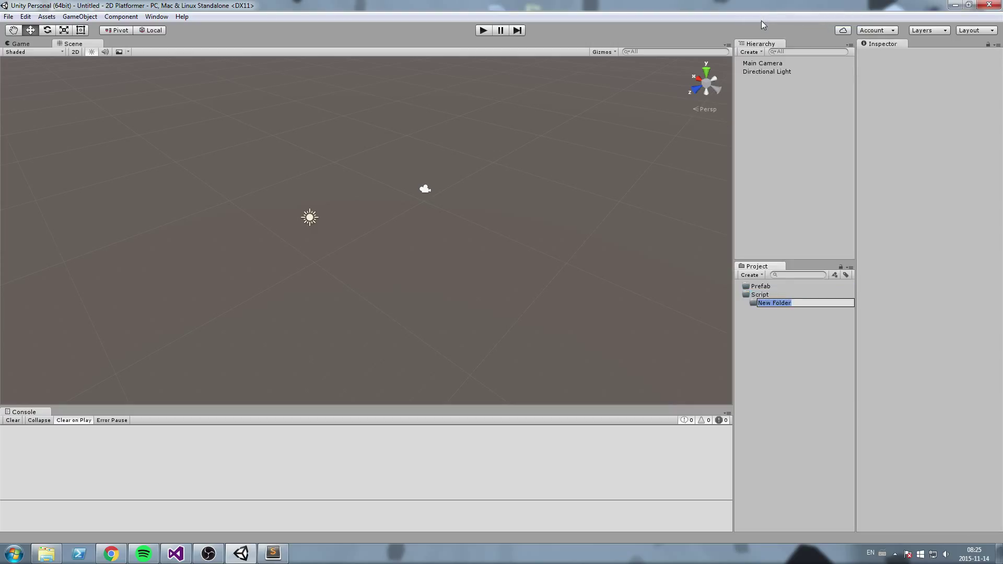
type("Scene")
key("Return")
left_click(789, 342)
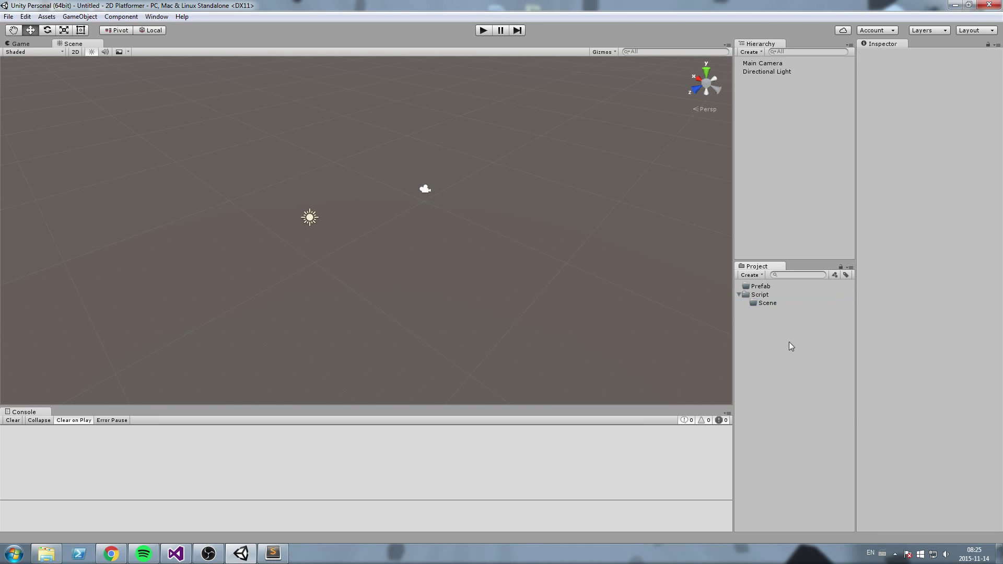
left_click_drag(773, 303, 770, 341)
middle_click_drag(599, 271, 569, 222)
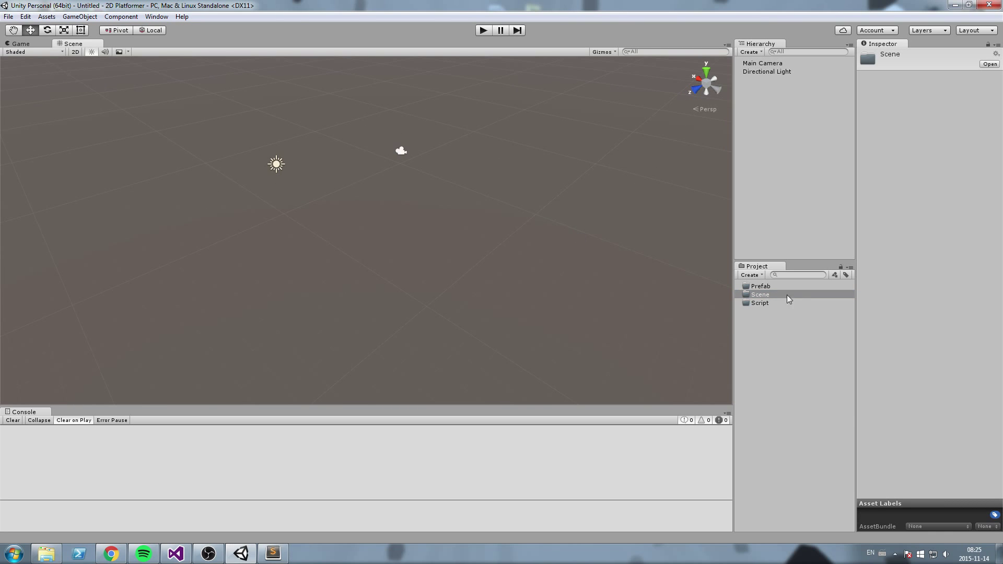
right_click_drag(531, 183, 590, 247)
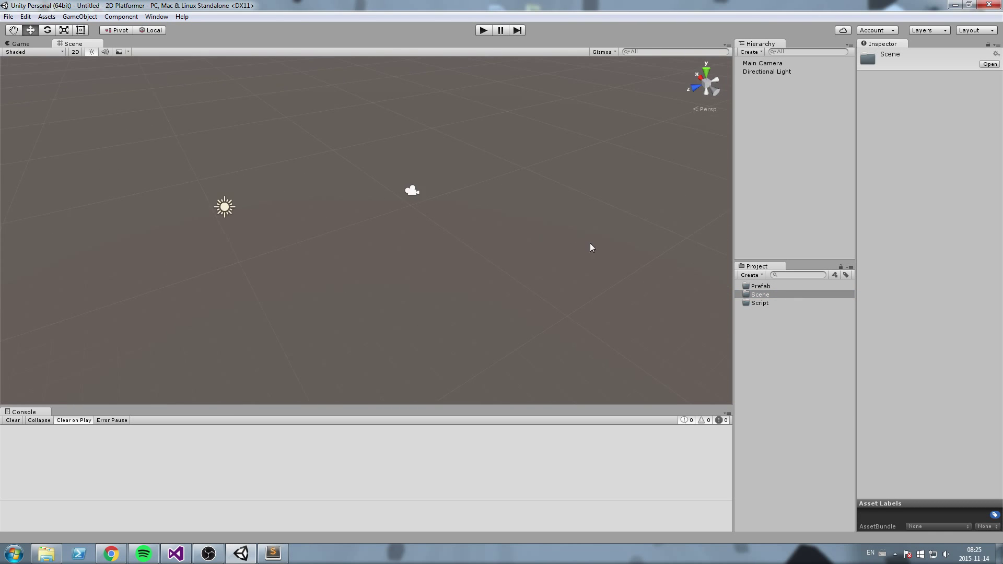
right_click_drag(717, 325, 746, 310)
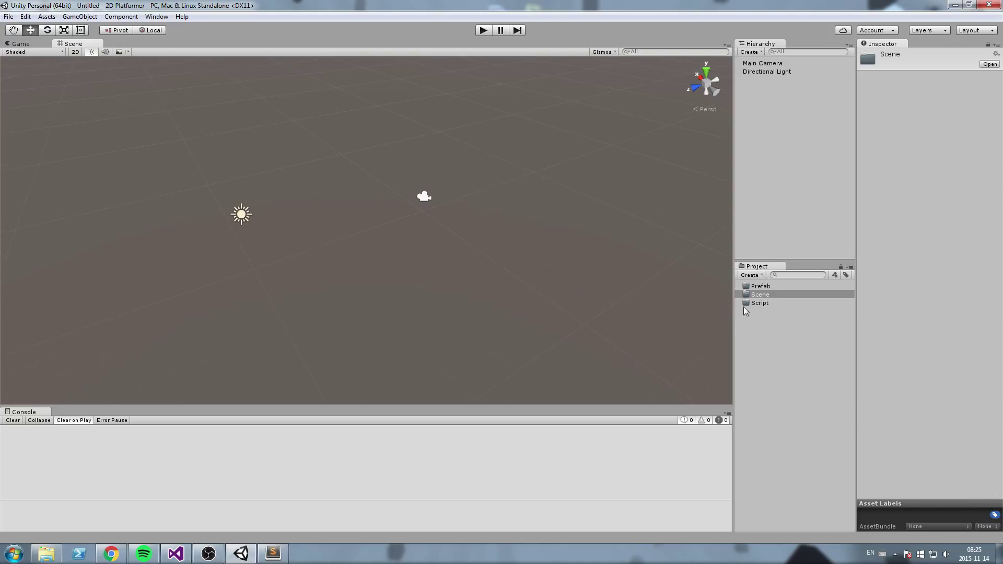
left_click(766, 337)
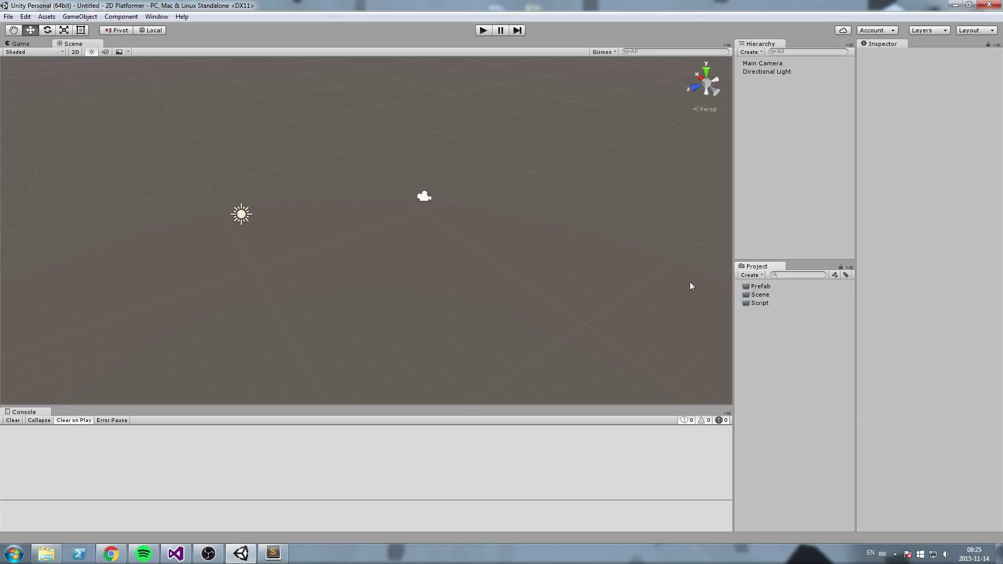
right_click_drag(689, 284, 623, 288)
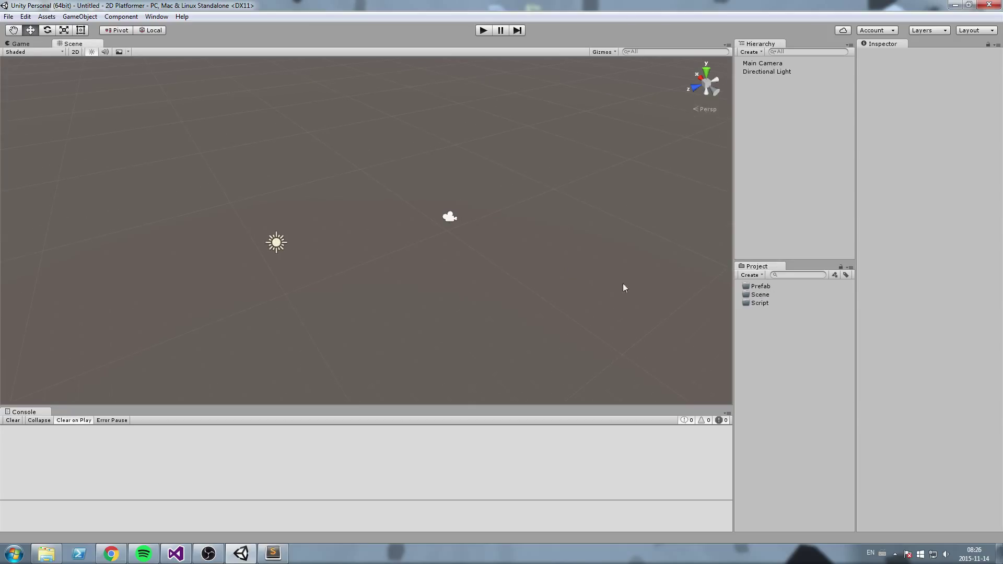
Show the project's Scene folder in Windows Explorer and snap that window to half of the screen
left_click(760, 289)
left_click(763, 303)
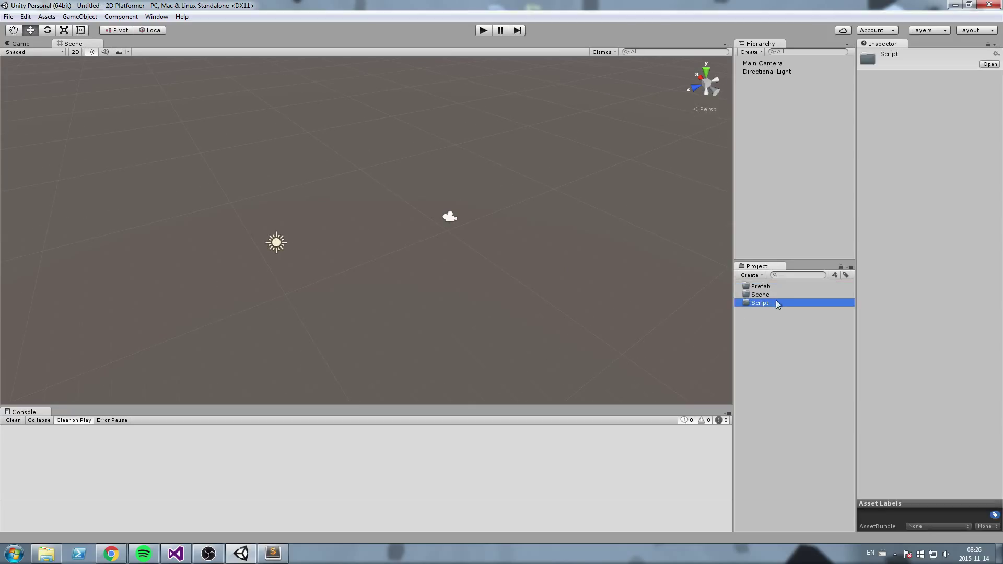
right_click(762, 287)
right_click(768, 294)
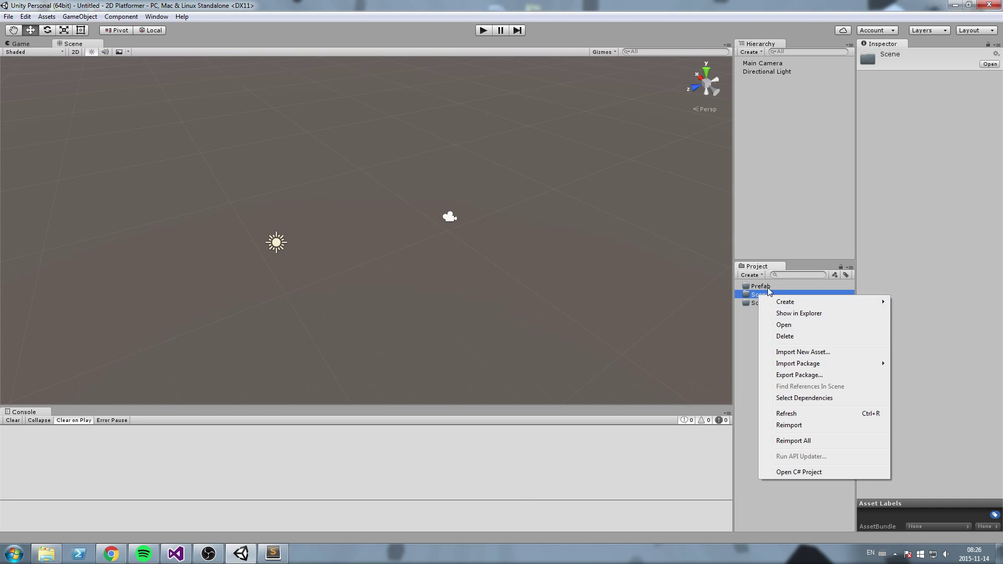
left_click(827, 313)
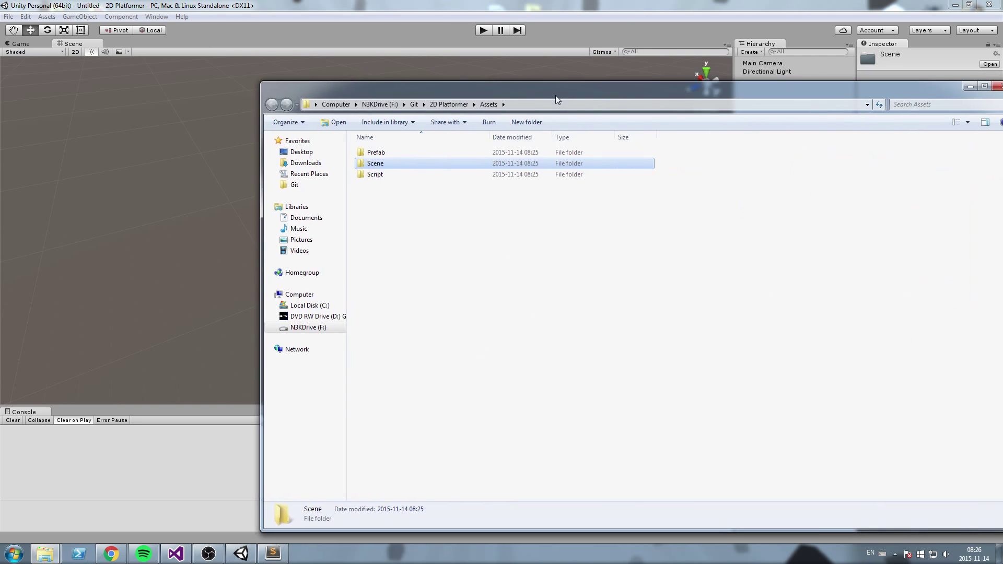
left_click_drag(512, 203, 335, 151)
left_click(561, 239)
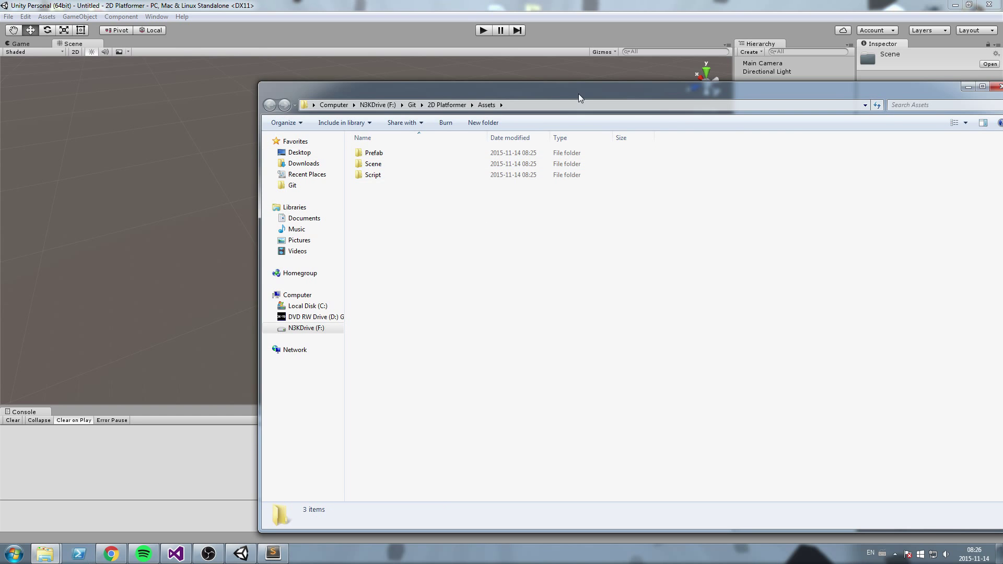
left_click_drag(579, 93, 1, 157)
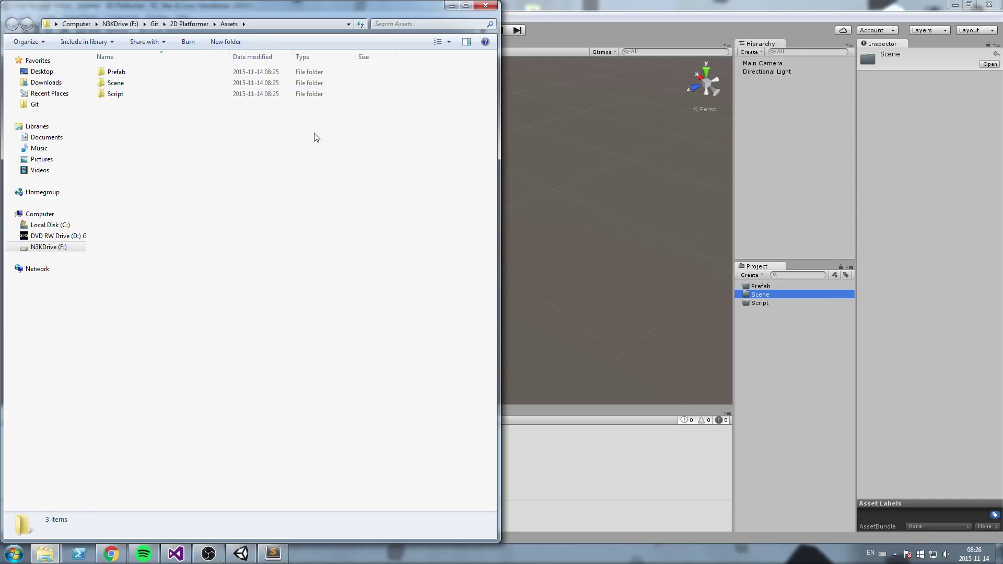
Examine the 2D Platformer project directory on disk and return to the contents of its Assets folder
left_click(194, 24)
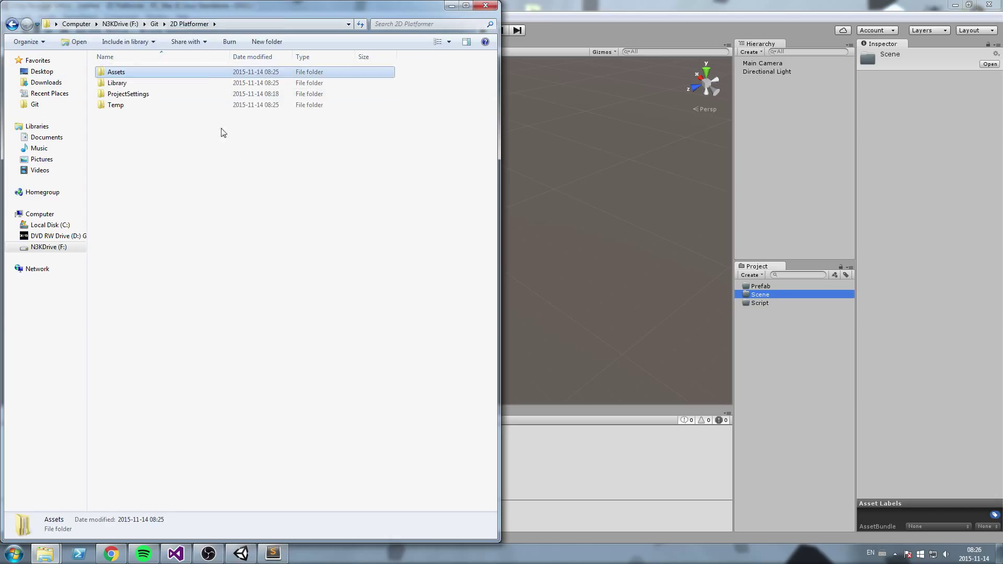
left_click_drag(325, 186, 88, 63)
double_click(141, 74)
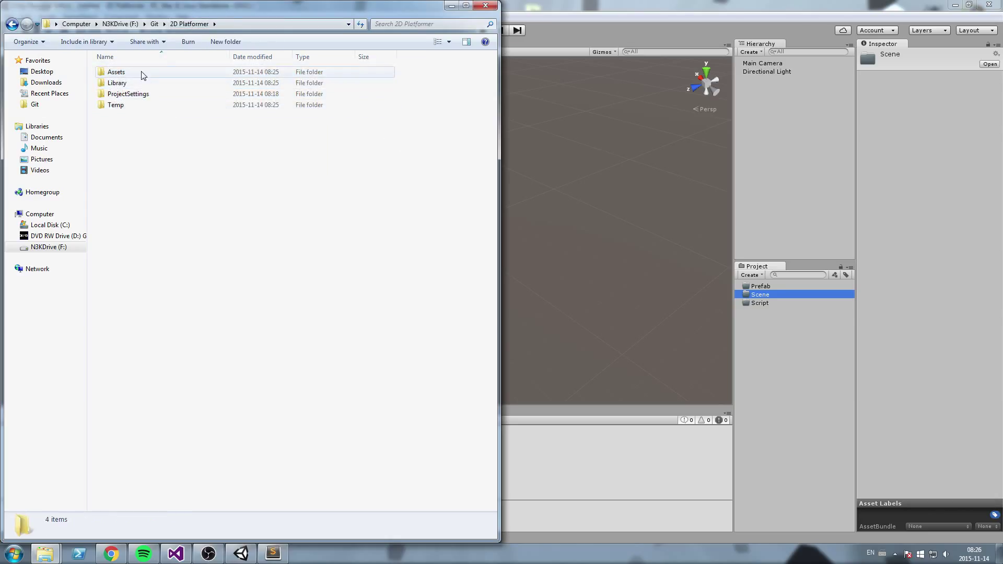
key("ctrl+a")
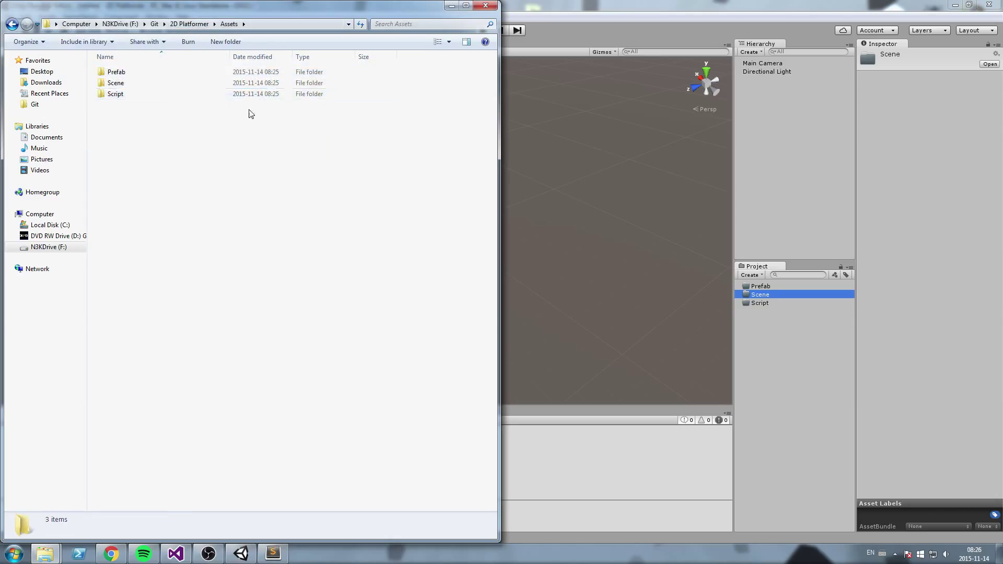
left_click(189, 23)
double_click(131, 73)
Create a new text document named HelloWorld in the Assets folder on disk
right_click(235, 161)
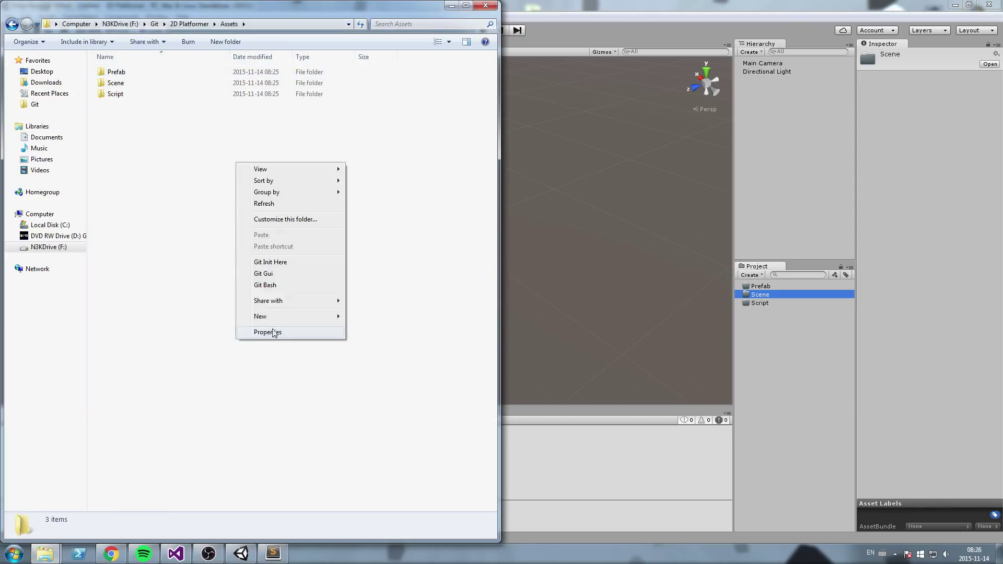
left_click(163, 166)
right_click(184, 153)
mouse_move(241, 316)
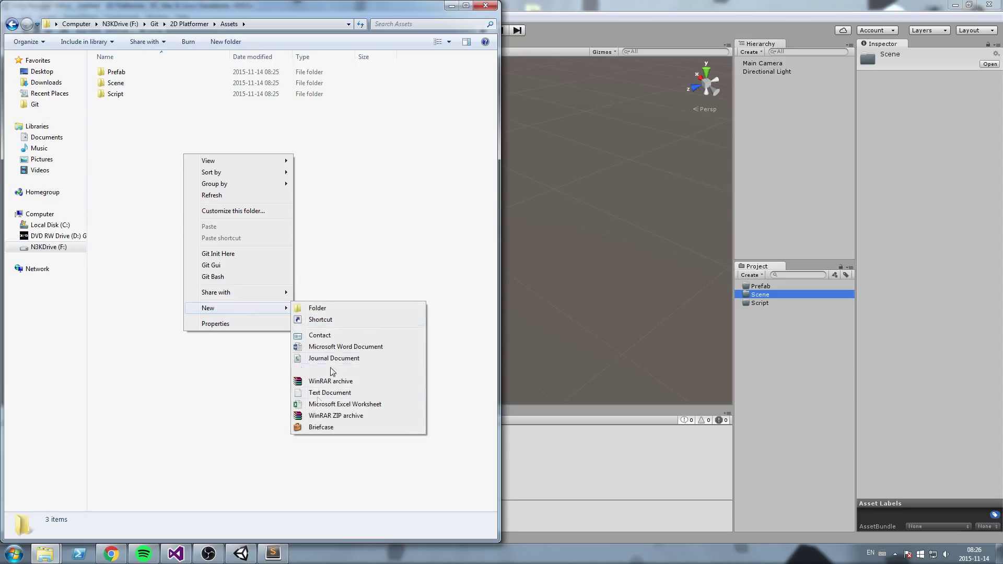
left_click(335, 392)
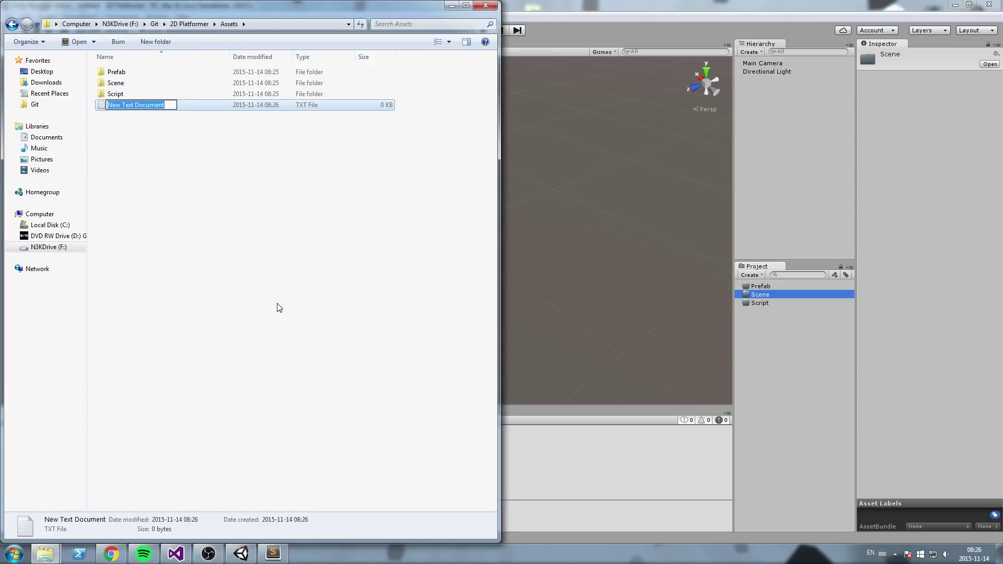
type("HelloWorld")
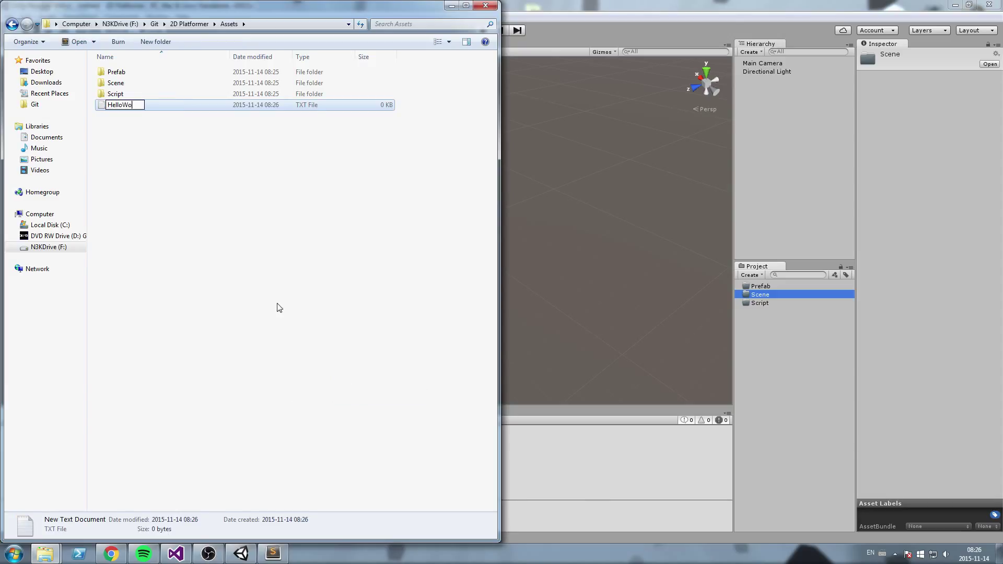
key("Return")
left_click(247, 297)
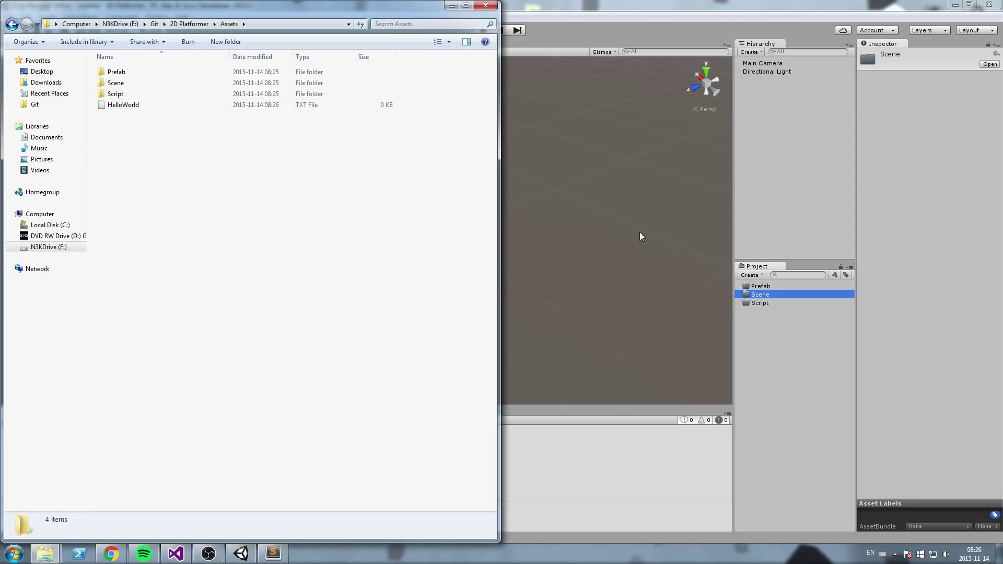
Switch back to Unity and select the HelloWorld file among the project assets to inspect it
left_click(621, 179)
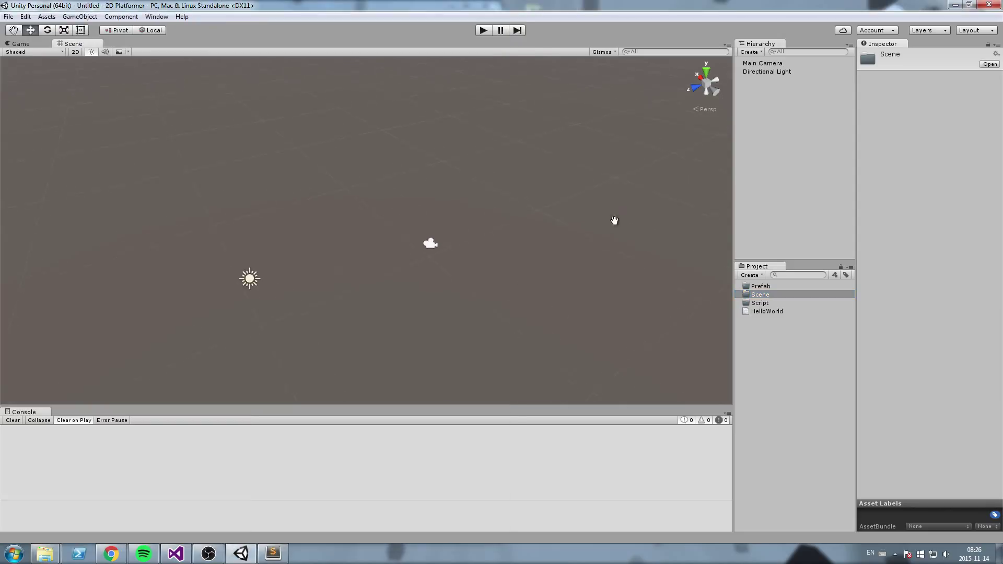
left_click(776, 311)
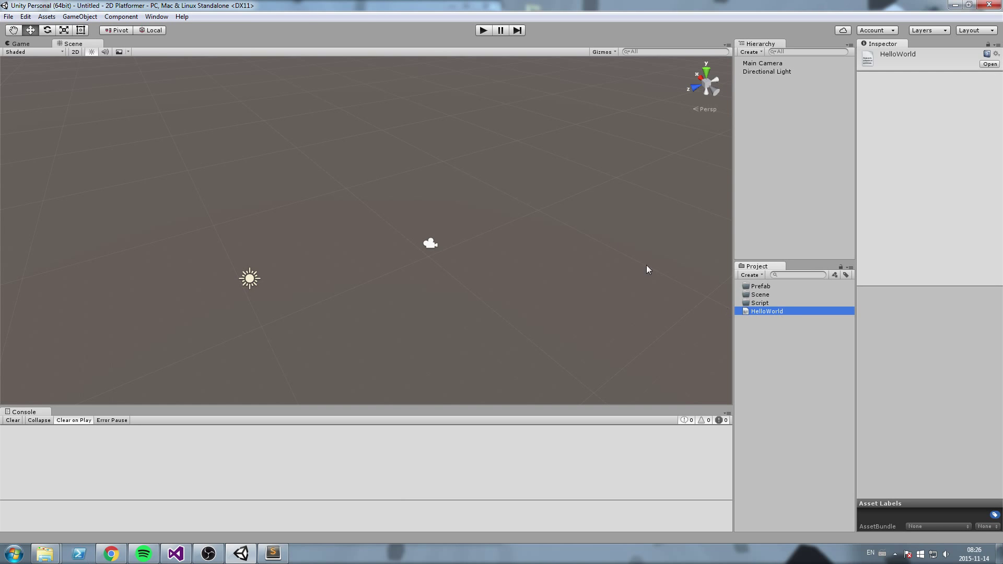
Delete the HelloWorld asset from the project and check the Assets folder on disk in Windows Explorer
mouse_move(601, 268)
middle_mouse_down()
mouse_move(584, 268)
mouse_move(555, 242)
mouse_move(590, 271)
middle_mouse_up()
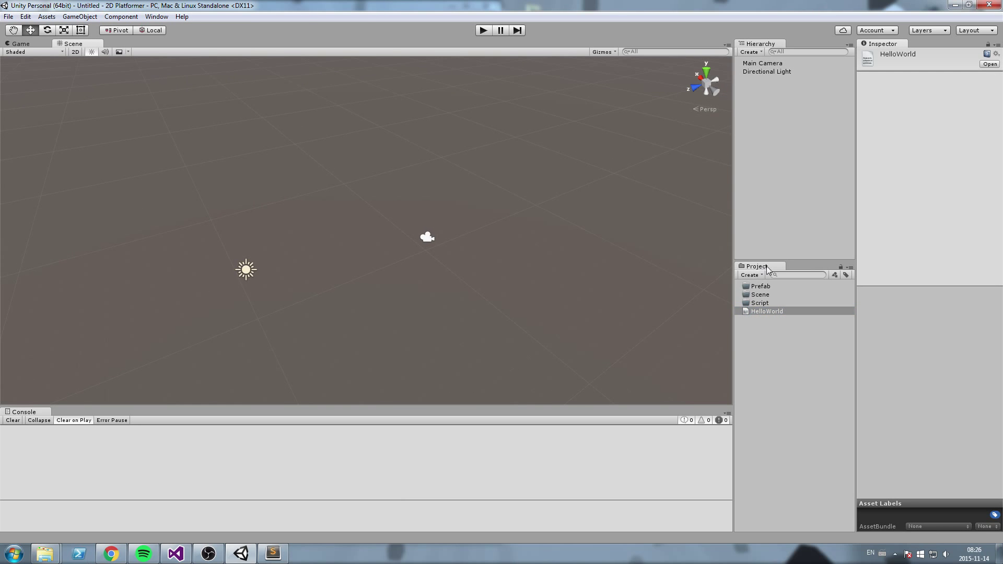
left_click(772, 313)
middle_click_drag(596, 247, 604, 298)
left_click(786, 334)
left_click(778, 312)
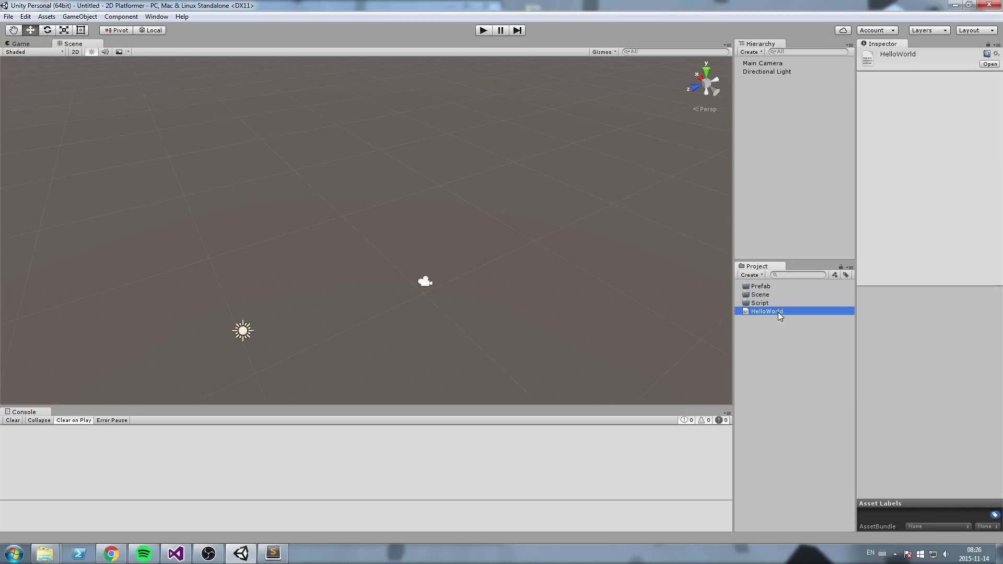
key("Delete")
key("Return")
mouse_move(45, 554)
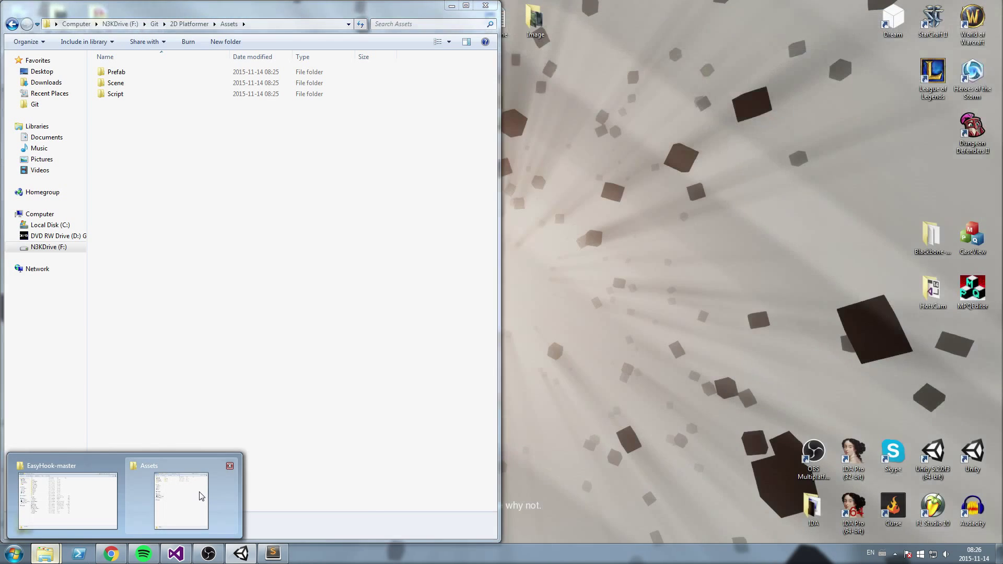
left_click(203, 494)
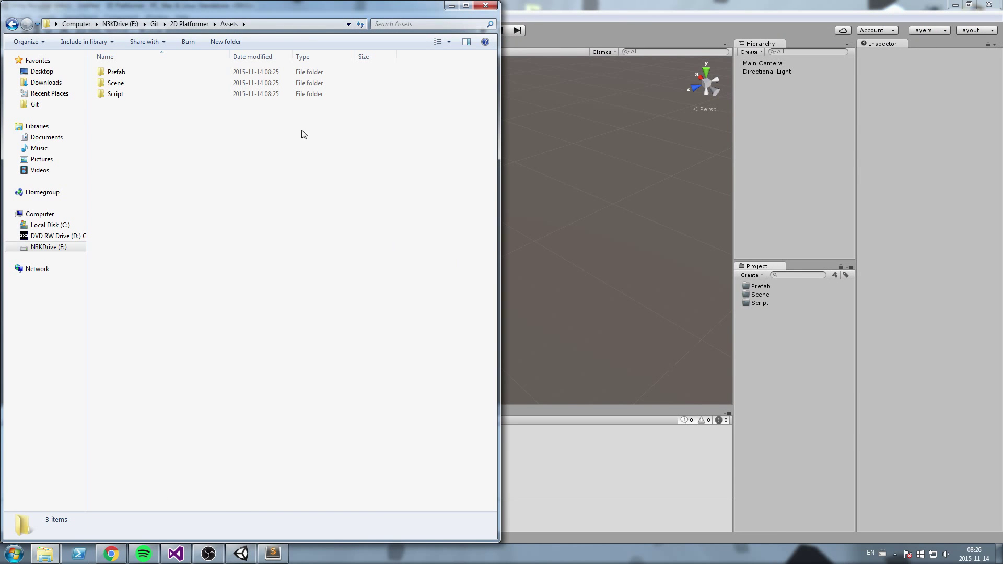
Return to Unity and look around the scene containing only the camera and directional light
middle_click_drag(685, 317, 538, 214)
right_click_drag(538, 214, 544, 195)
left_click_drag(171, 117, 382, 246)
left_click(453, 227)
right_click_drag(486, 234, 421, 234)
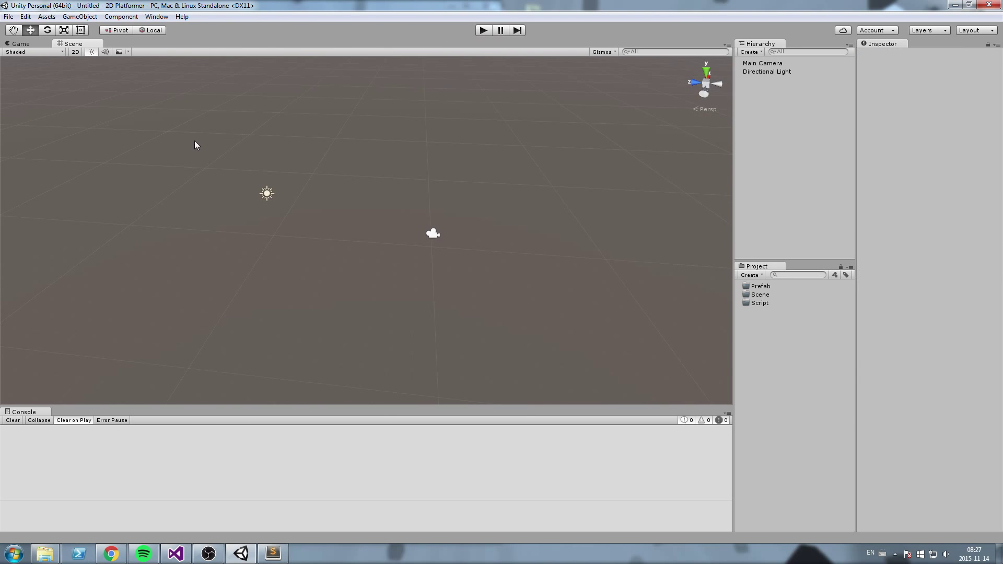
left_click_drag(206, 157, 360, 247)
left_click_drag(377, 166, 473, 264)
right_click_drag(498, 194, 522, 206)
left_click(576, 180)
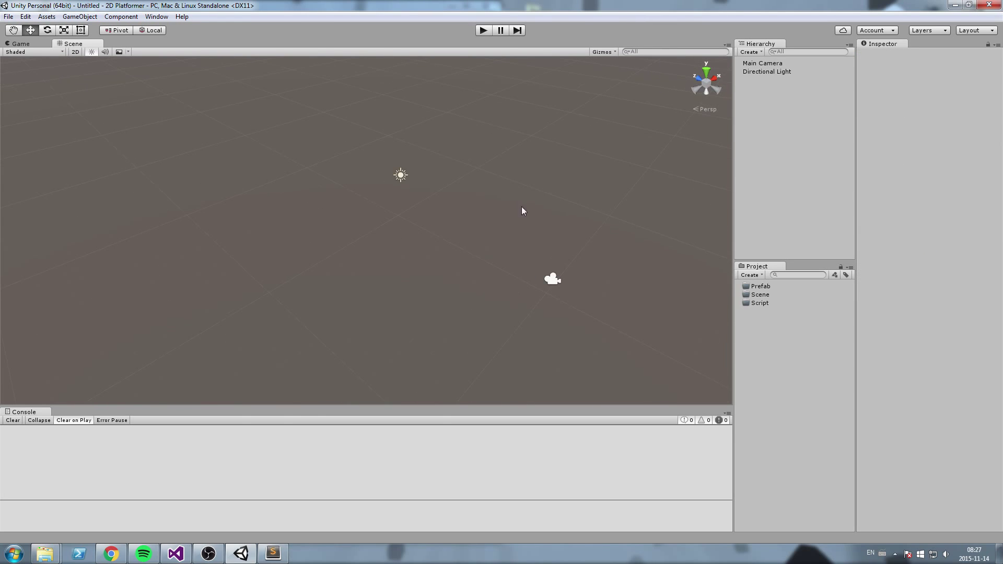
right_click_drag(411, 217, 528, 218)
right_click_drag(424, 243, 470, 235)
Add a 3D Cube object to the scene
left_click(80, 16)
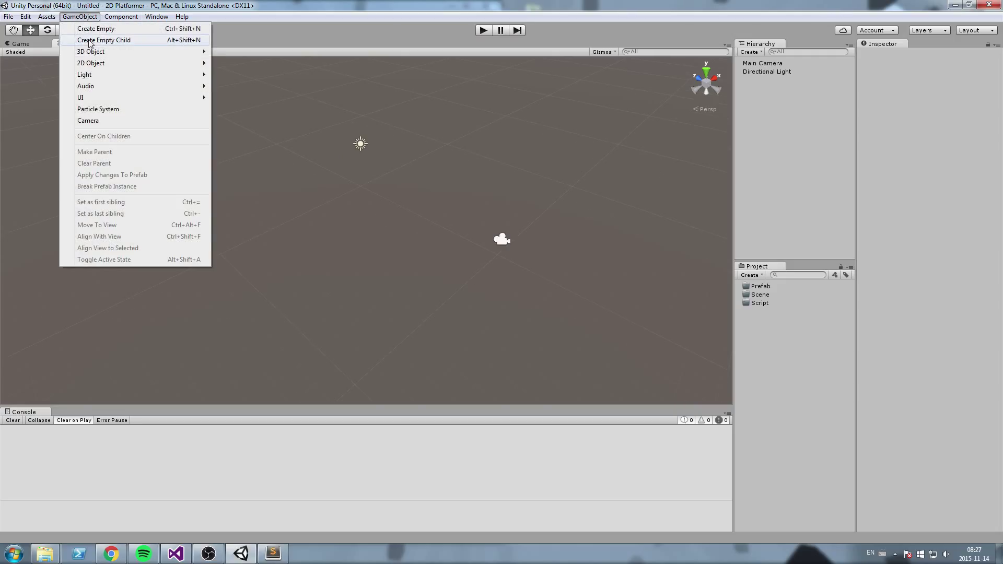
mouse_move(101, 55)
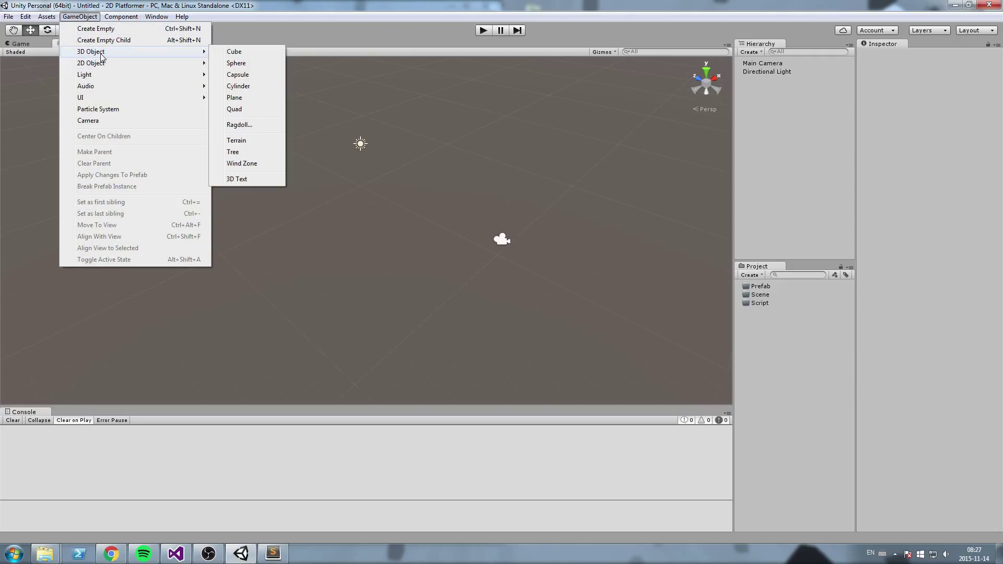
left_click(277, 55)
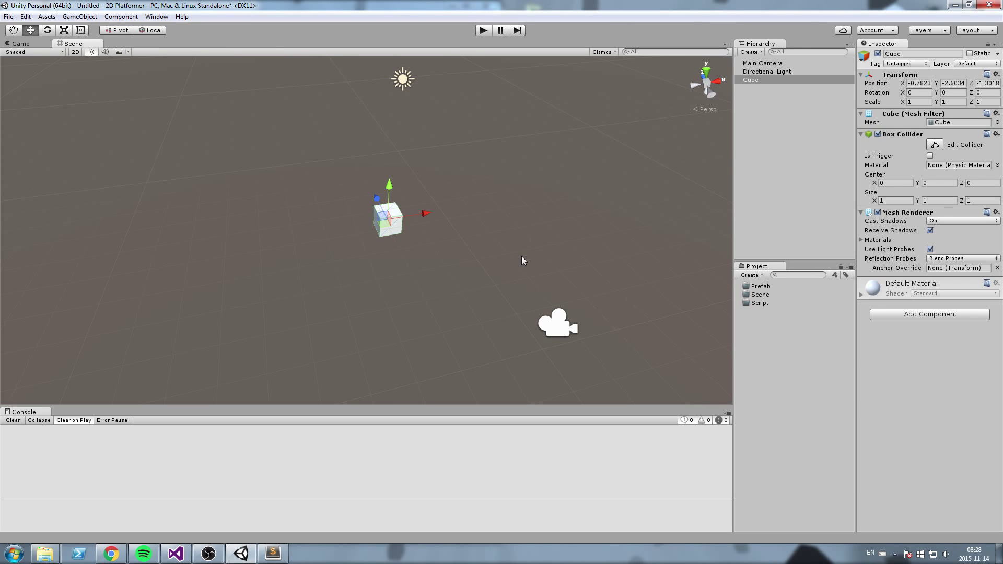
Examine the new cube from several angles in the scene and select its entry in the object hierarchy
left_click_drag(613, 146, 500, 188, "alt")
mouse_move(579, 185)
left_mouse_down("alt")
mouse_move(582, 197)
mouse_move(562, 202)
mouse_move(562, 183)
mouse_move(575, 188)
left_mouse_up("alt")
left_click_drag(645, 211, 501, 150, "alt")
middle_click_drag(501, 150, 420, 133)
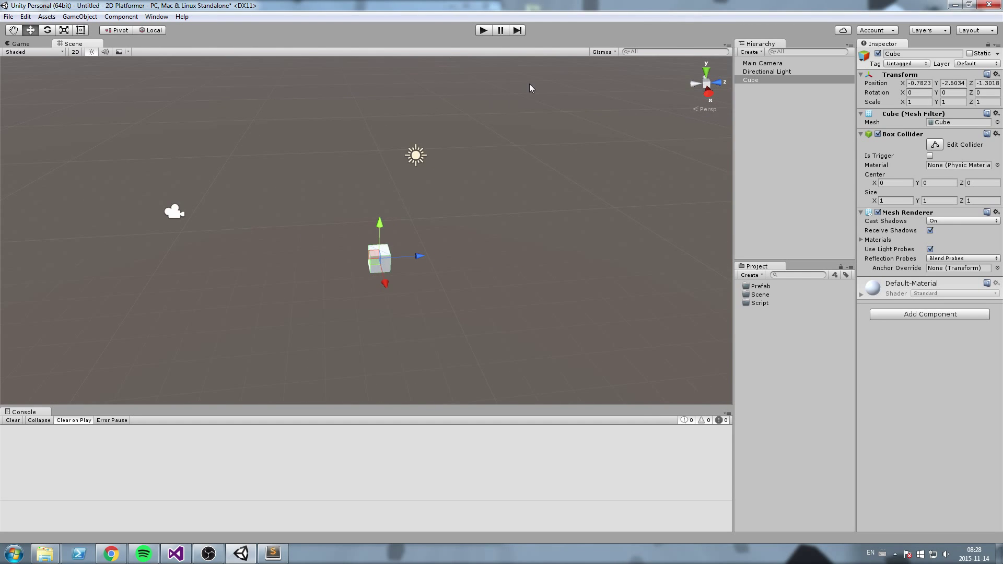
middle_click_drag(529, 84, 503, 184)
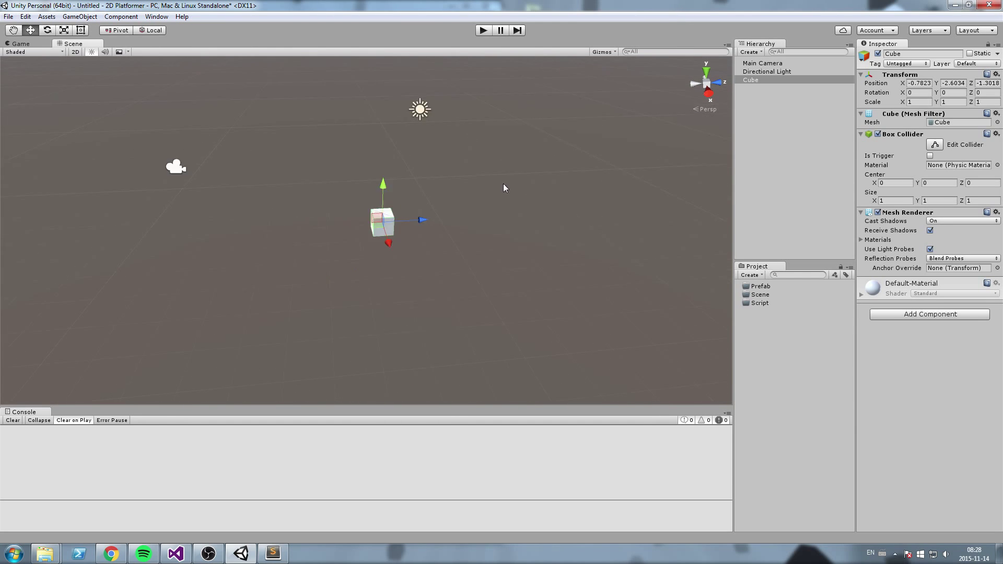
scroll(525, 206, "up", 3)
right_click_drag(524, 206, 405, 208)
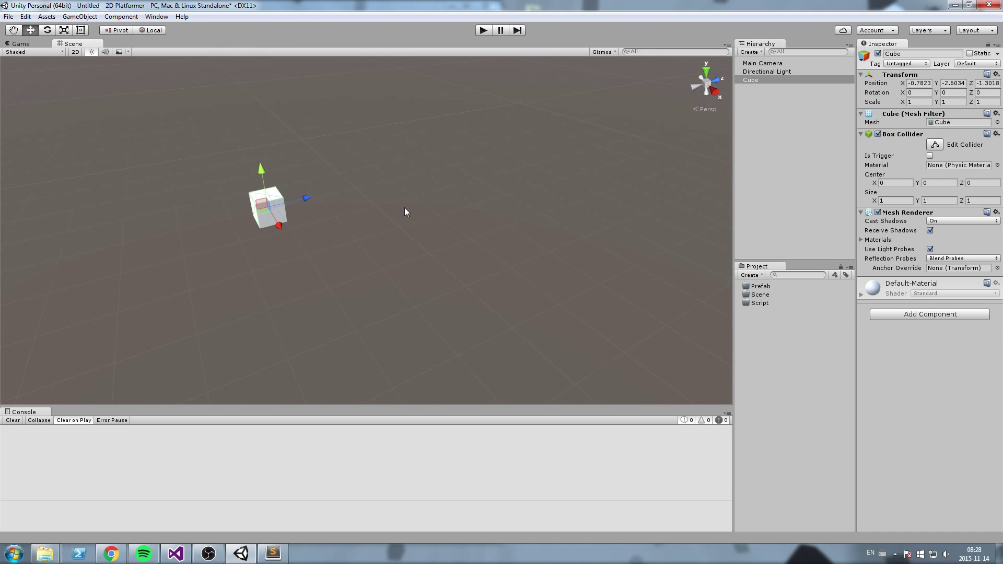
left_click(775, 99)
left_click(758, 80)
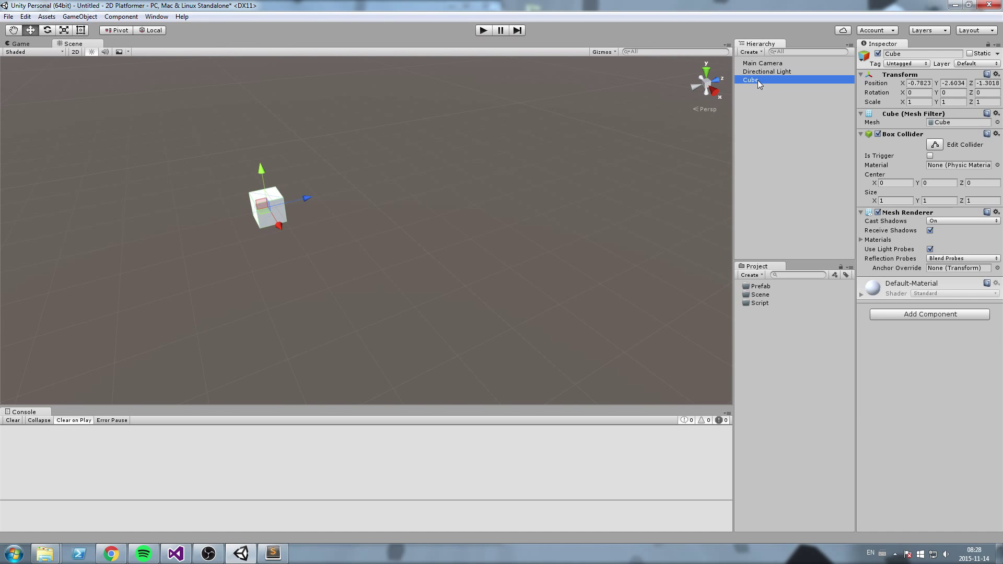
middle_click_drag(512, 166, 595, 240)
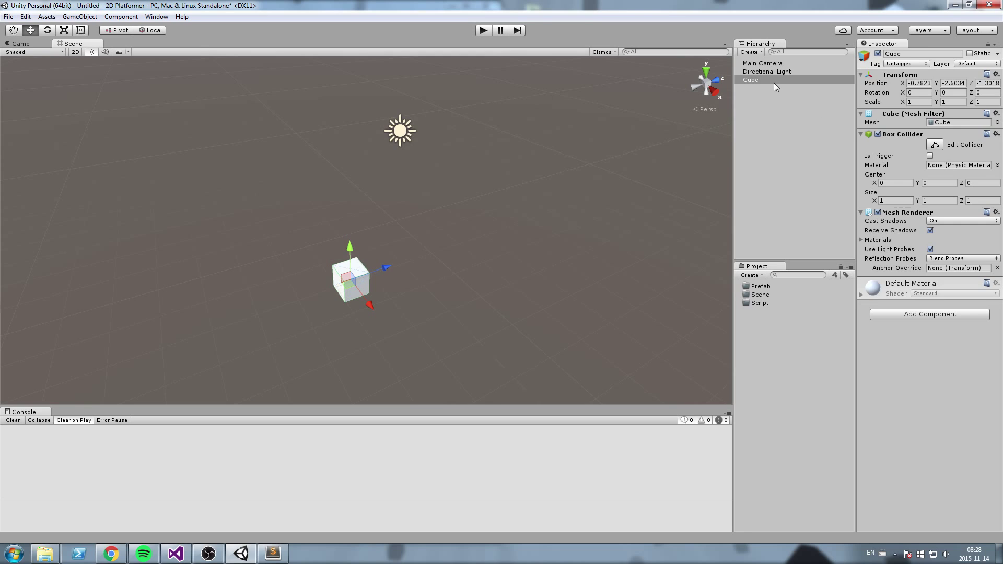
Collapse the cube's Mesh Filter, Box Collider and Mesh Renderer components
left_click(764, 64)
left_click(760, 81)
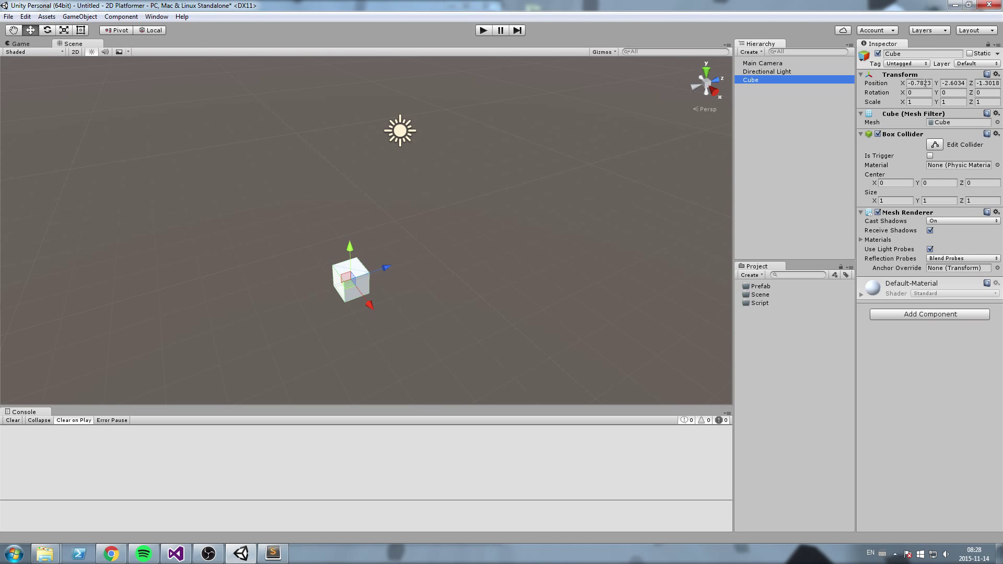
left_click(897, 116)
left_click(901, 124)
left_click(902, 135)
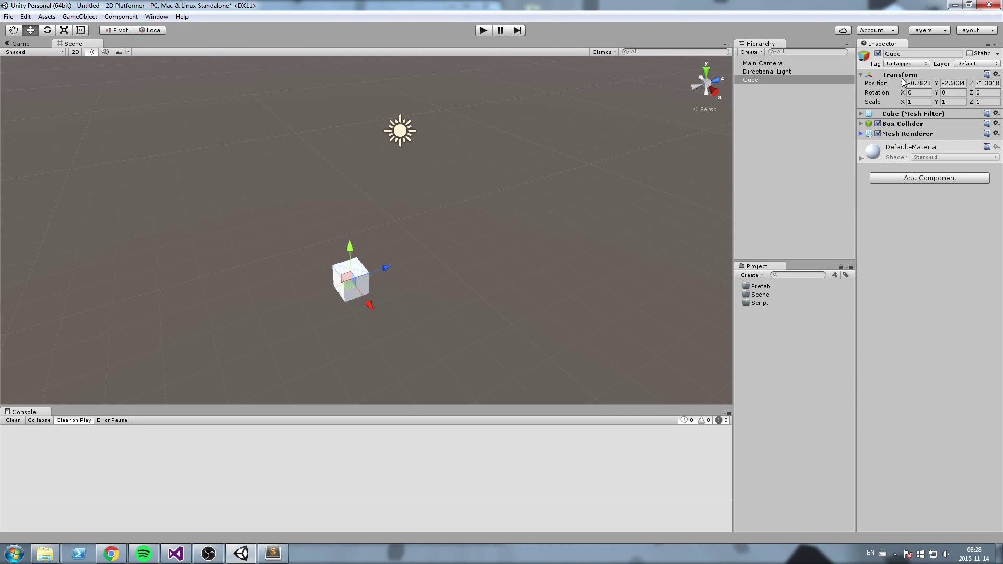
Set the cube's position to X 0, Y 0, Z 0
middle_click_drag(548, 225, 620, 191)
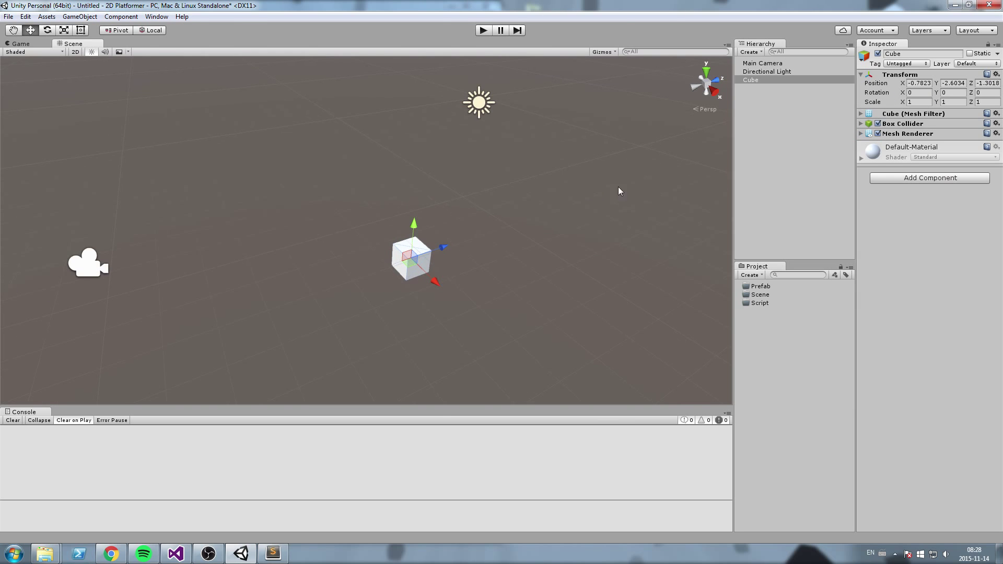
left_click(919, 84)
type("0")
key("Tab")
type("0")
key("Tab")
type("0")
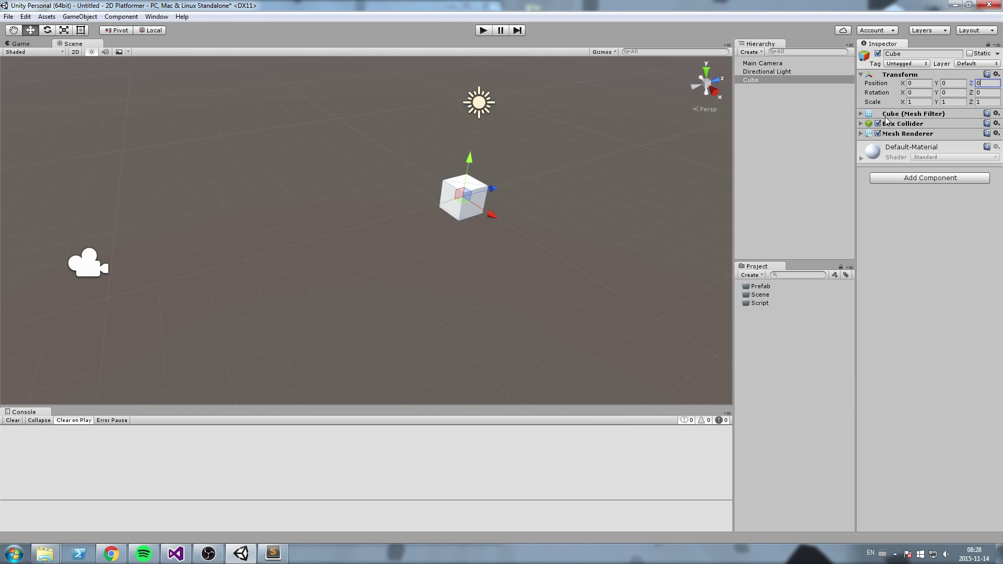
Rename the cube object as Player
middle_click_drag(594, 171, 446, 261)
scroll(471, 235, "up", 6)
right_click_drag(471, 274, 426, 287)
scroll(427, 287, "up", 2)
scroll(427, 286, "up", 5)
middle_click_drag(451, 311, 471, 285)
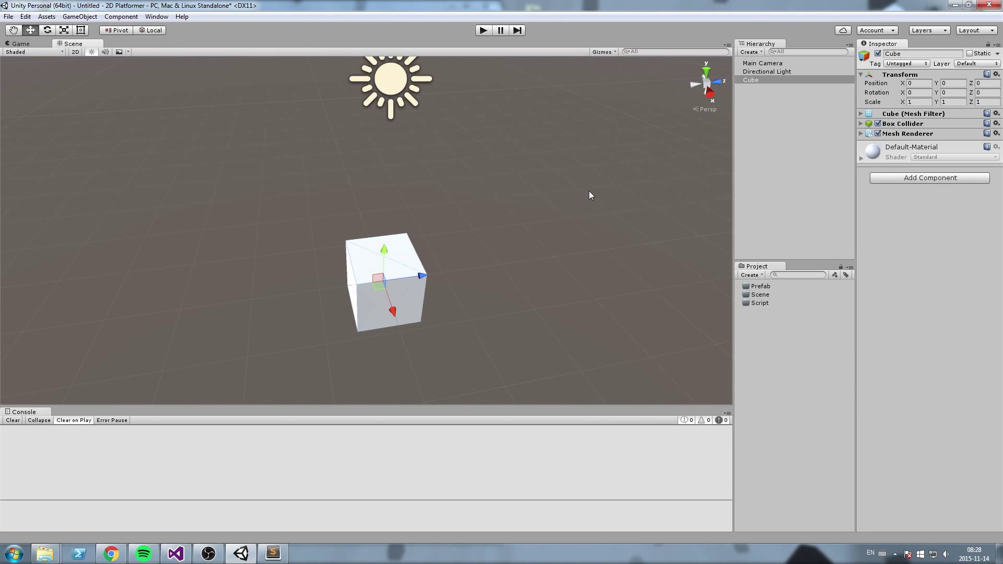
left_click(909, 55)
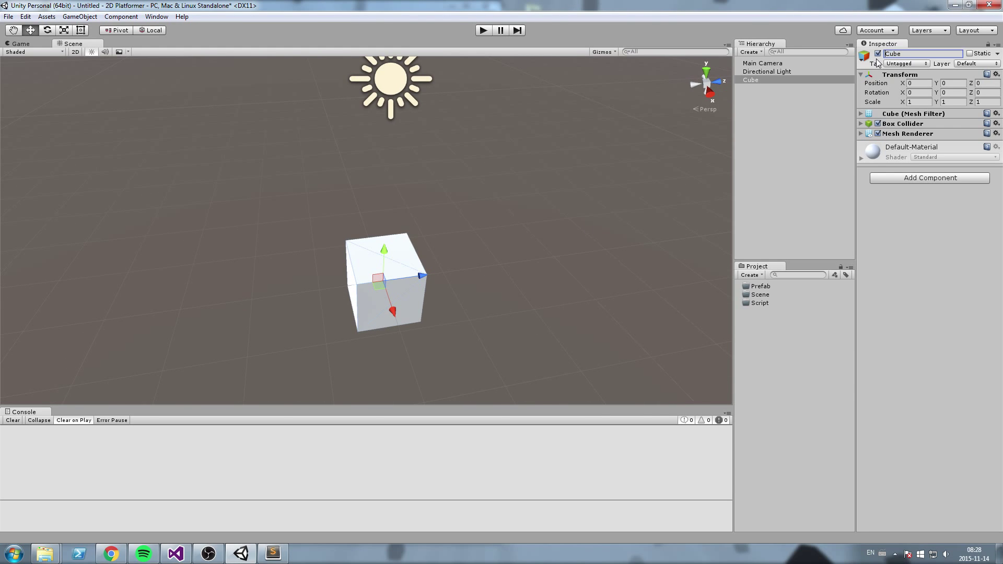
key("ctrl+a")
type("Player")
mouse_move(602, 235)
middle_mouse_down()
mouse_move(616, 226)
mouse_move(597, 239)
middle_mouse_up()
middle_click_drag(615, 204, 632, 156)
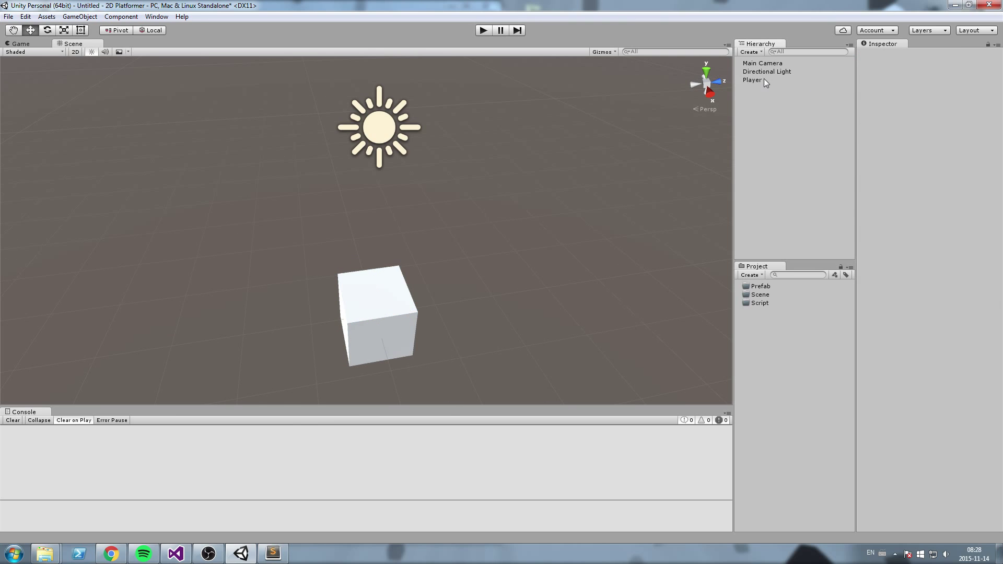
Turn the Player object into a prefab stored in the Prefab folder
left_click(758, 81)
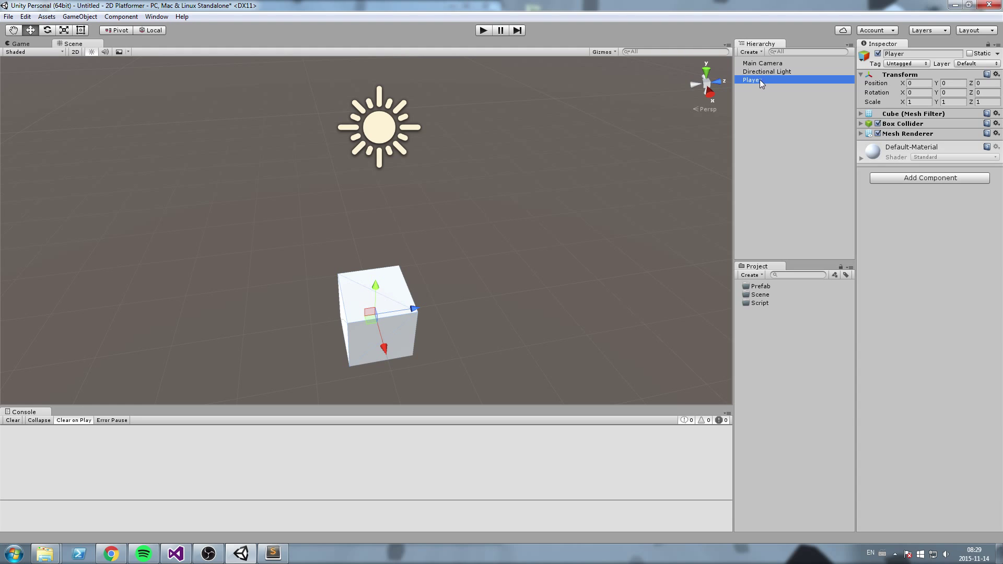
left_click_drag(761, 82, 763, 287)
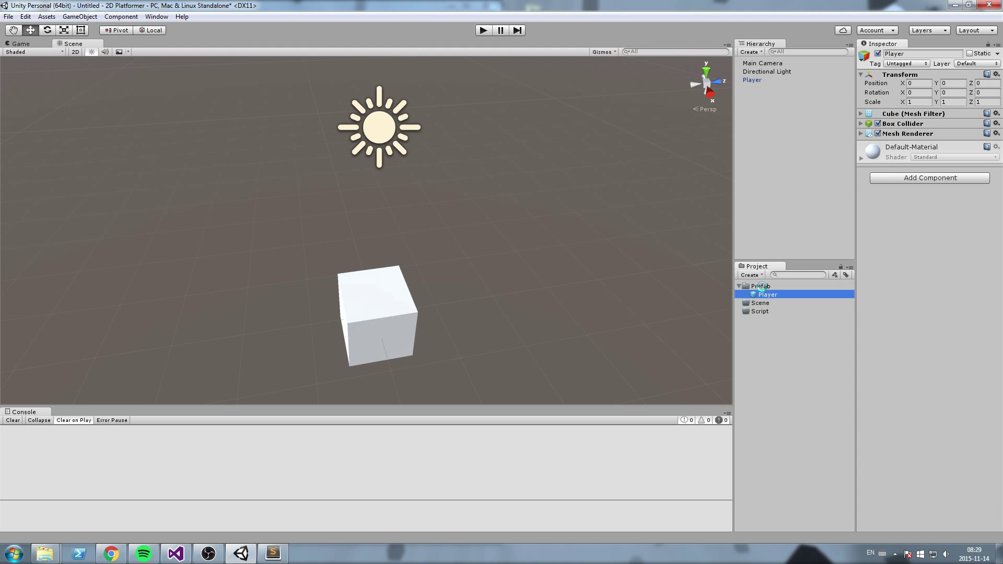
left_click(613, 287)
scroll(612, 288, "down", 2)
Compare the Player prefab asset with the linked Player instance in the scene
left_click(771, 294)
middle_click_drag(630, 277, 632, 243)
left_click(488, 231)
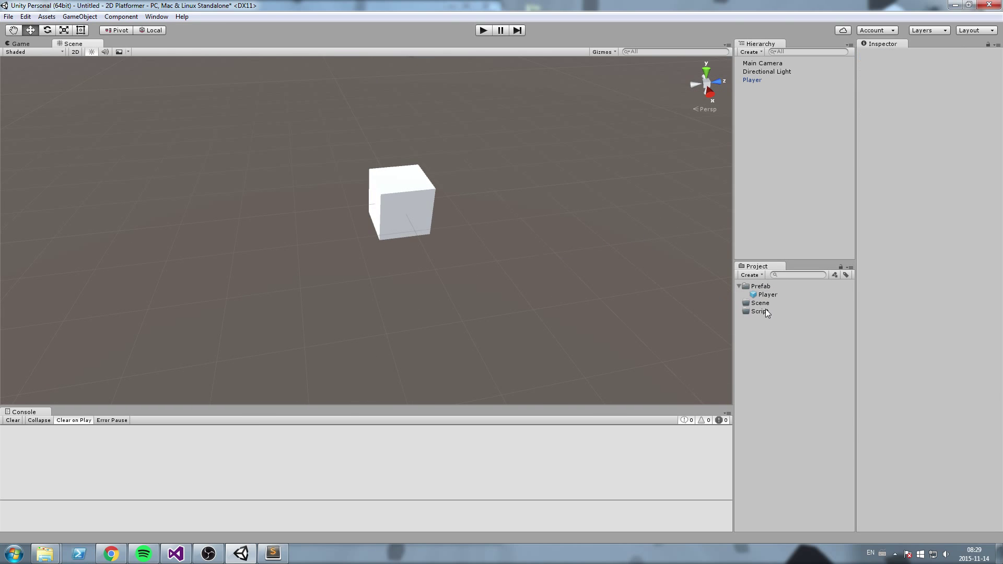
left_click(767, 296)
left_click(760, 81)
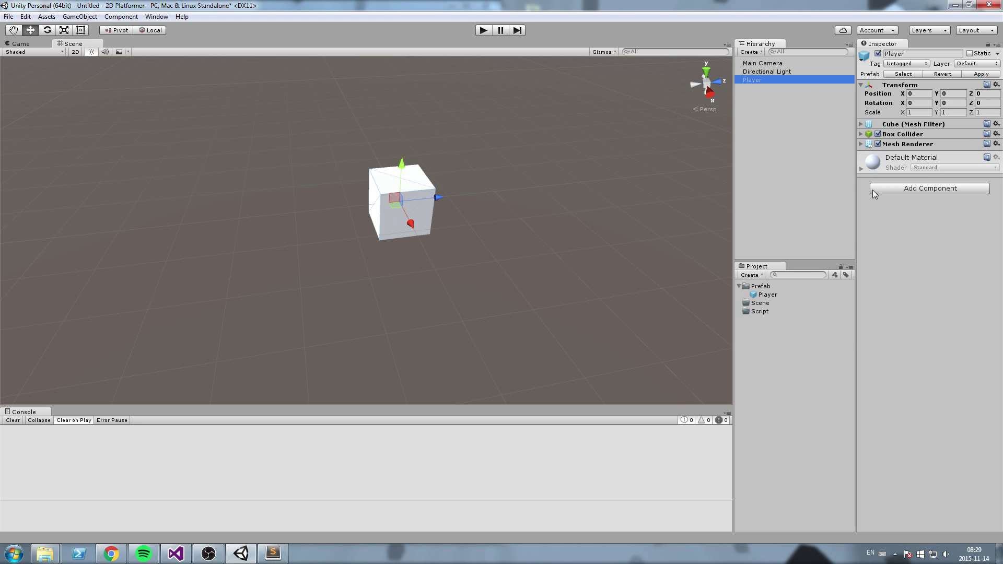
left_click(763, 287)
left_click(406, 183)
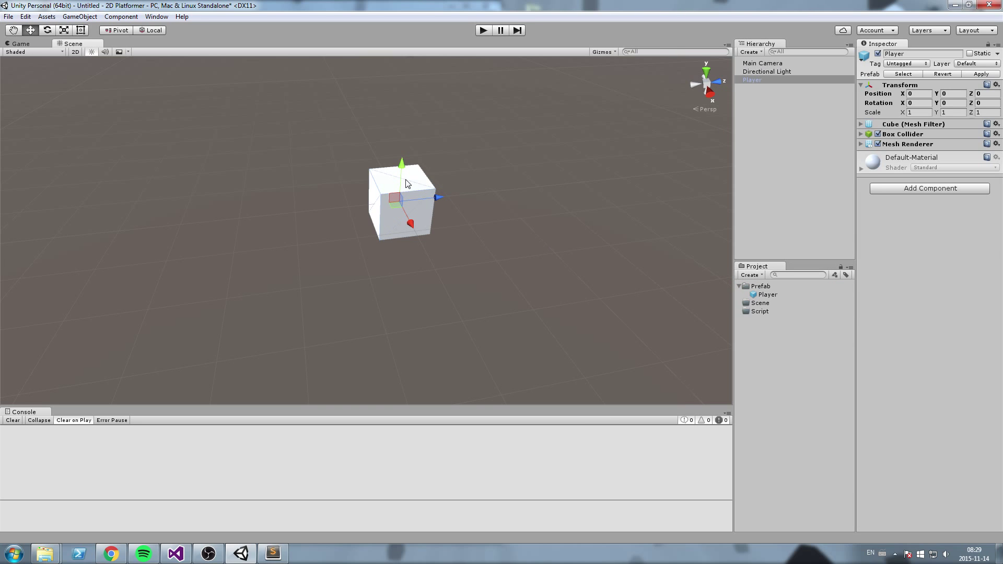
left_click(785, 140)
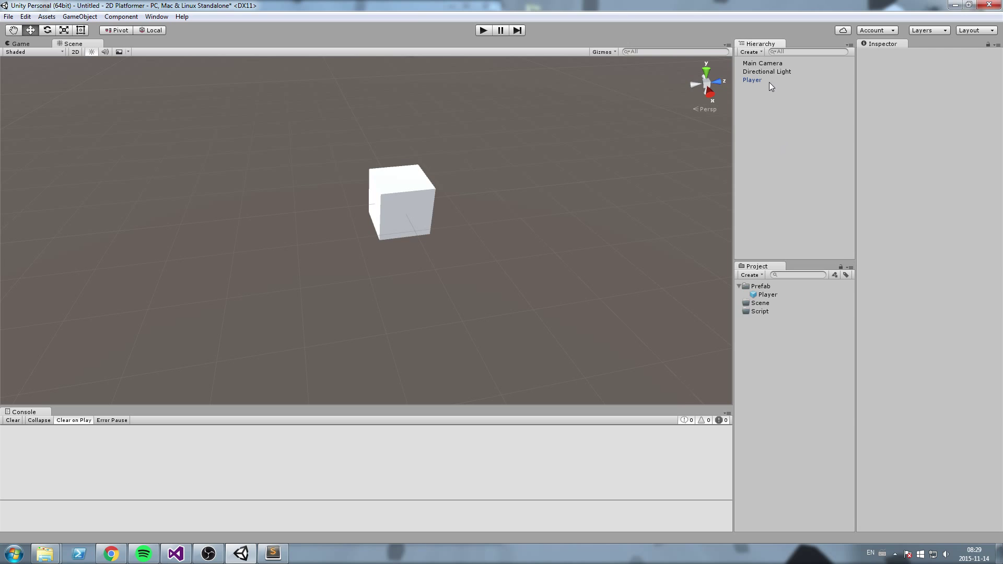
Delete the Player object from the scene and place a new instance of the Player prefab there
left_click(766, 80)
key("Delete")
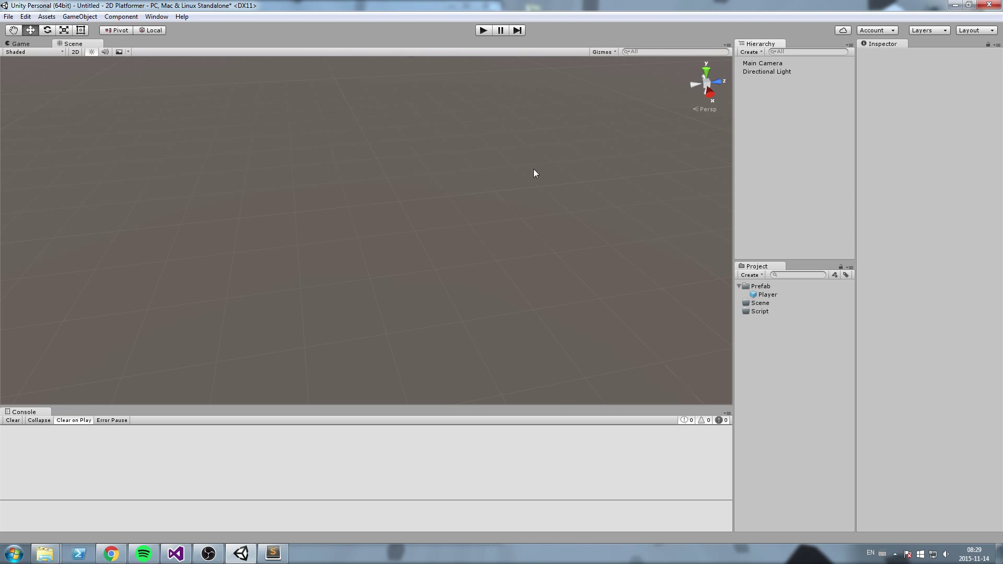
left_click_drag(776, 294, 522, 151)
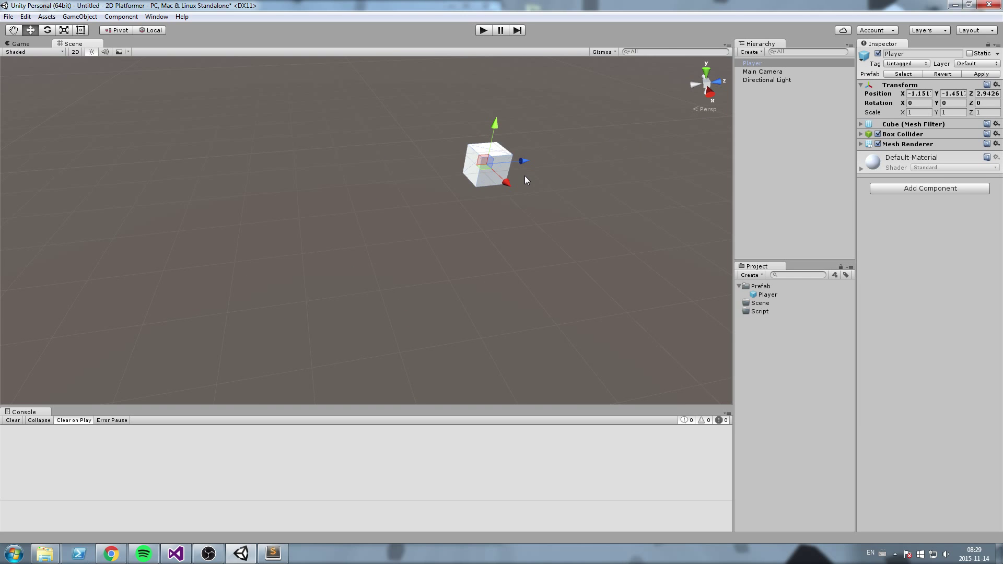
right_click_drag(531, 175, 613, 142)
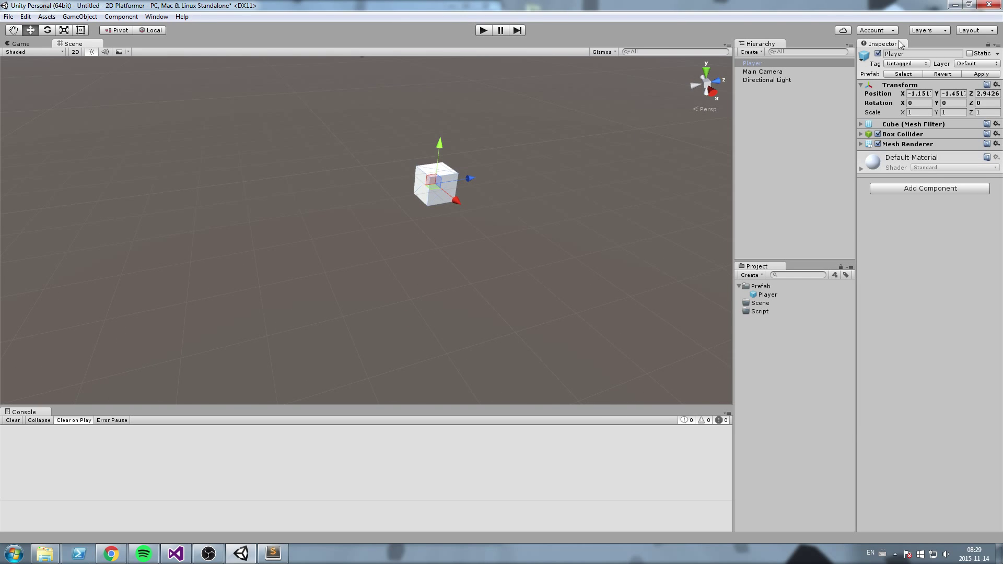
Set the new Player instance's position to X 0, Y 0, Z 0
left_click(913, 54)
middle_click_drag(596, 265, 625, 245)
left_click(920, 94)
type("0")
key("Tab")
type("0")
key("Tab")
type("0")
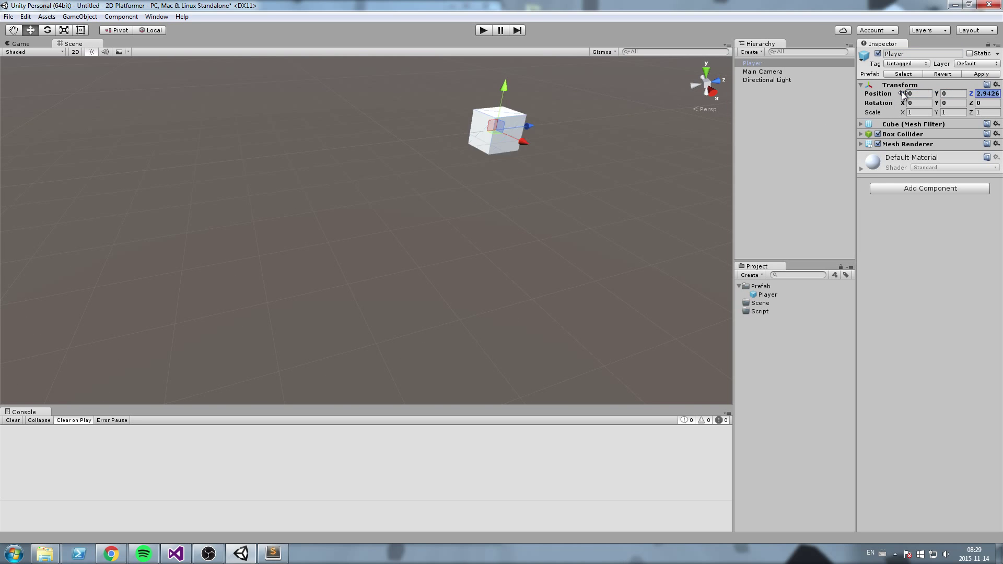
key("Return")
Expand the Player's Box Collider component and examine its settings alongside the cube in the scene
middle_click_drag(608, 116, 599, 200)
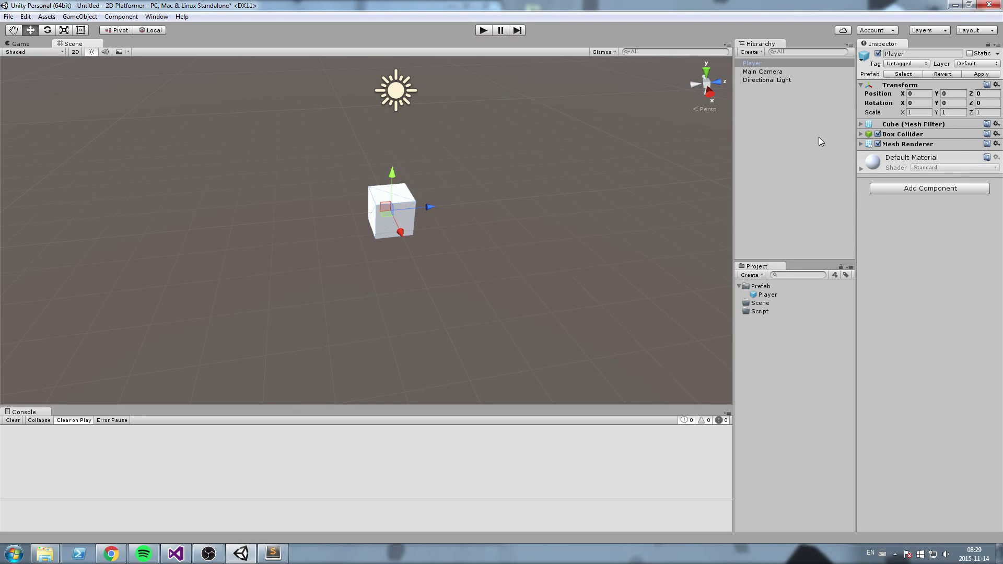
left_click(919, 135)
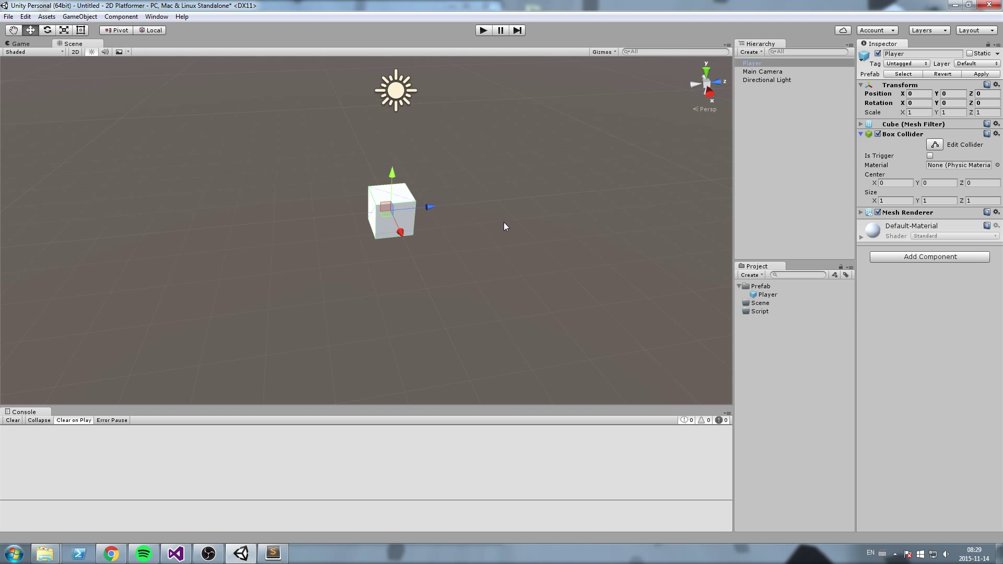
scroll(506, 225, "up", 4)
middle_click_drag(508, 228, 546, 190)
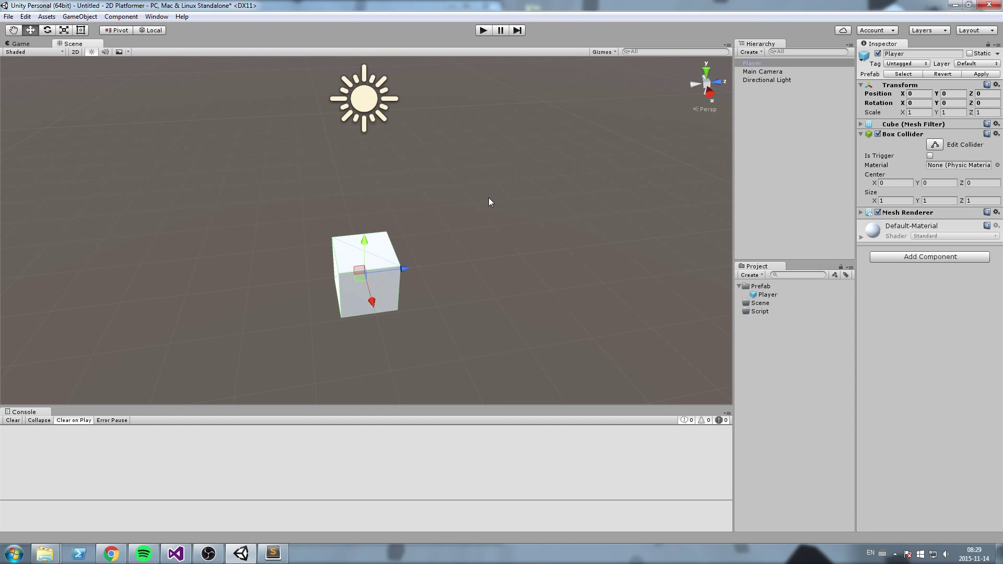
middle_click_drag(554, 191, 579, 160)
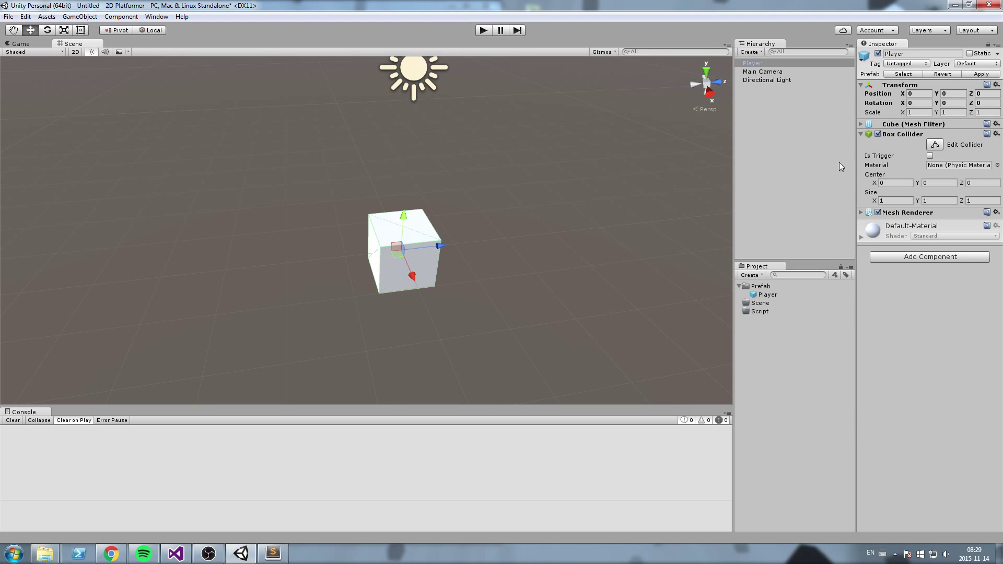
Remove the Box Collider component from the Player instance and apply the change to the Player prefab
right_click(898, 137)
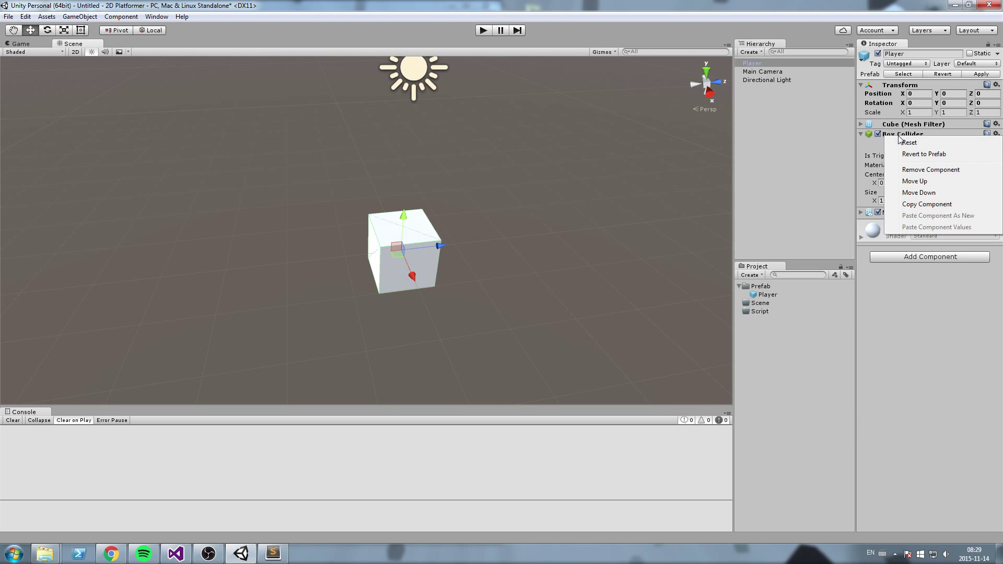
left_click(971, 172)
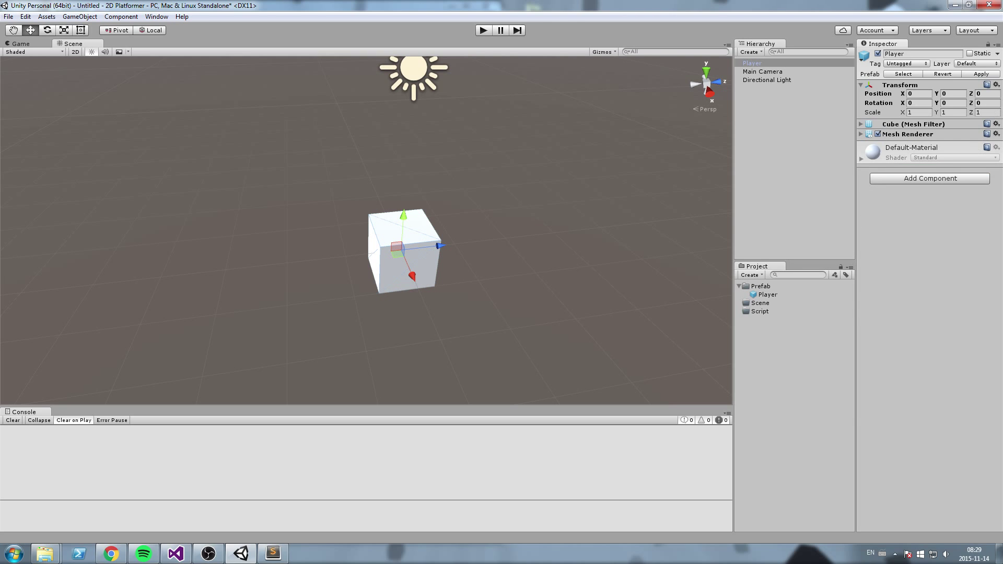
left_click(985, 75)
left_click(774, 99)
left_click(759, 63)
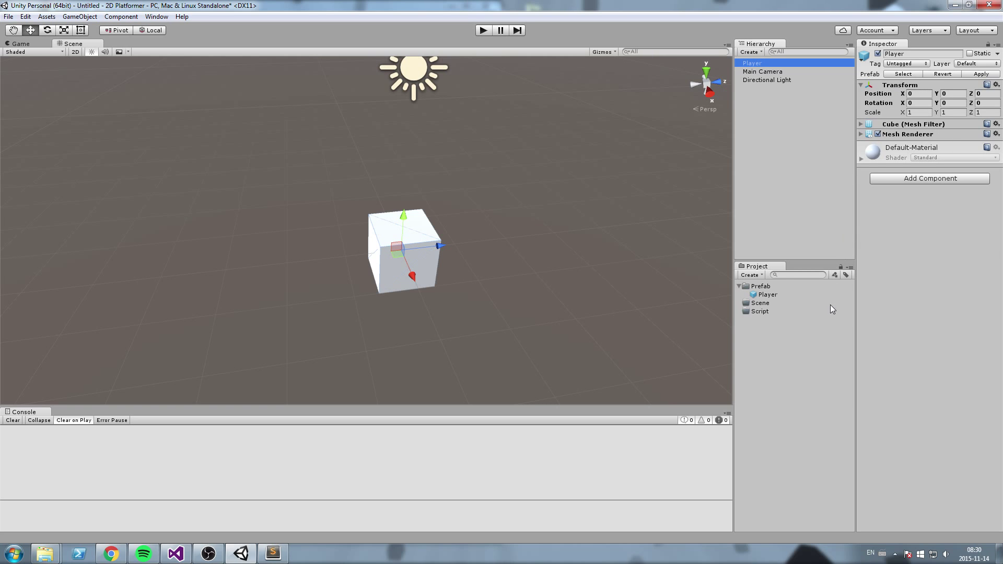
Place three additional instances of the Player prefab around the existing cube in the scene
left_click(770, 296)
scroll(366, 230, "down", 4)
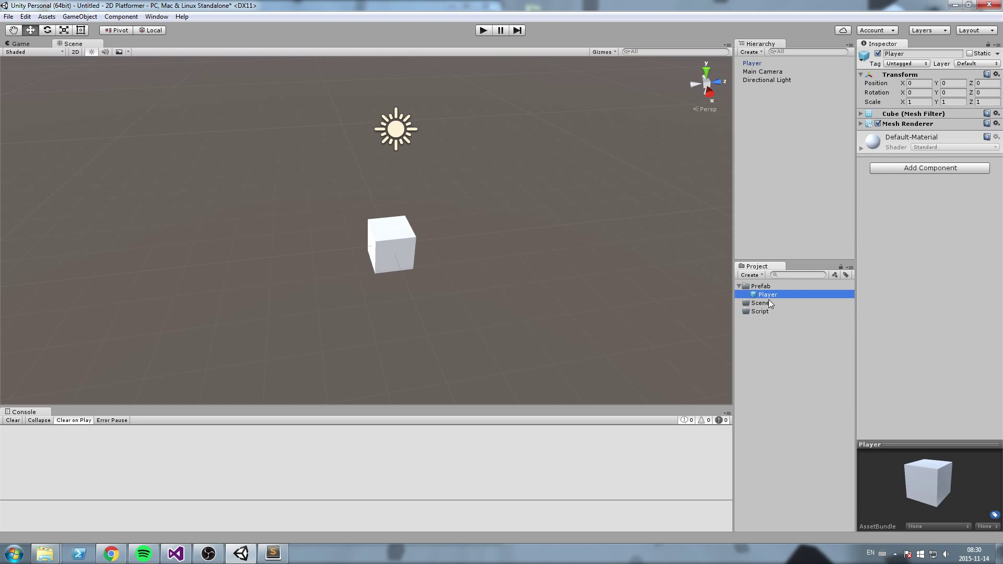
left_click_drag(764, 297, 212, 199)
left_click(756, 295)
left_click_drag(756, 298, 469, 126)
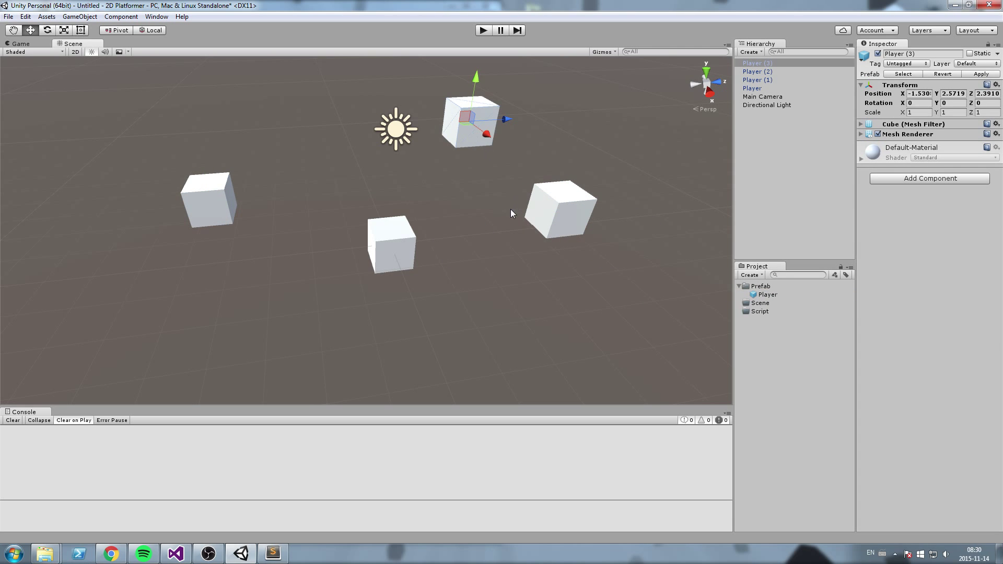
Add an Audio Listener component to the Player (1) instance only
left_click(579, 204)
left_click(947, 176)
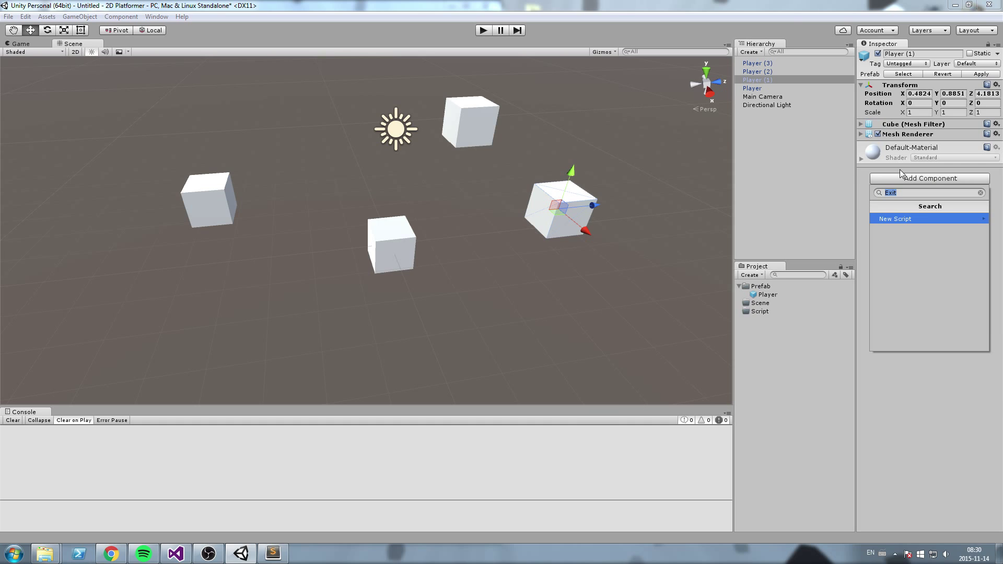
key("Down")
key("Down")
key("Down")
key("Down")
key("Down")
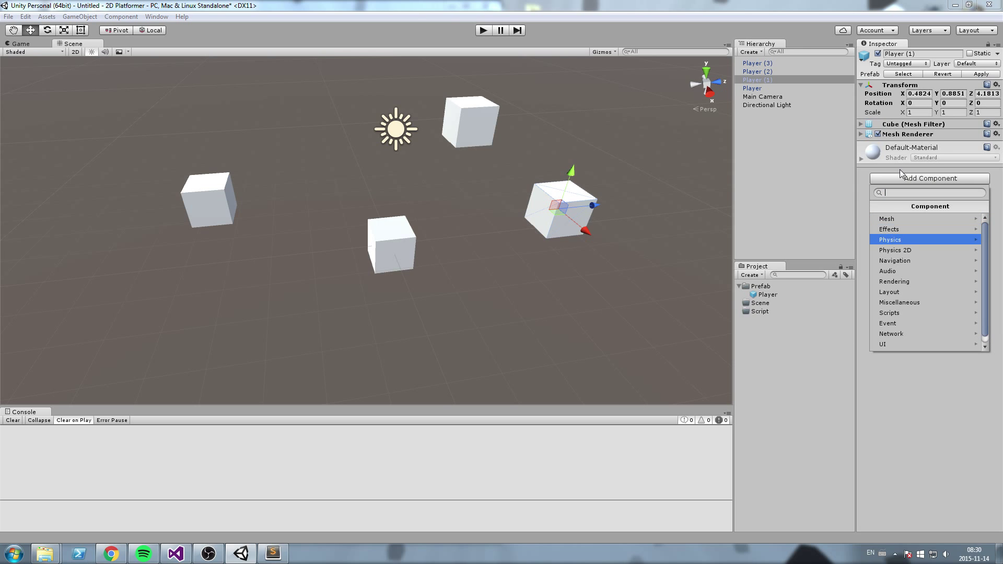
key("Right")
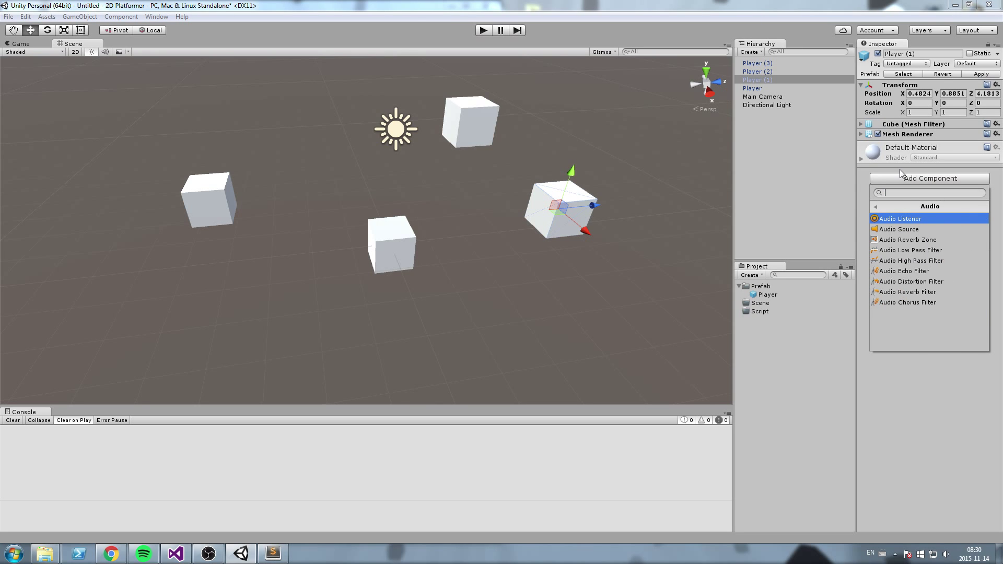
key("Return")
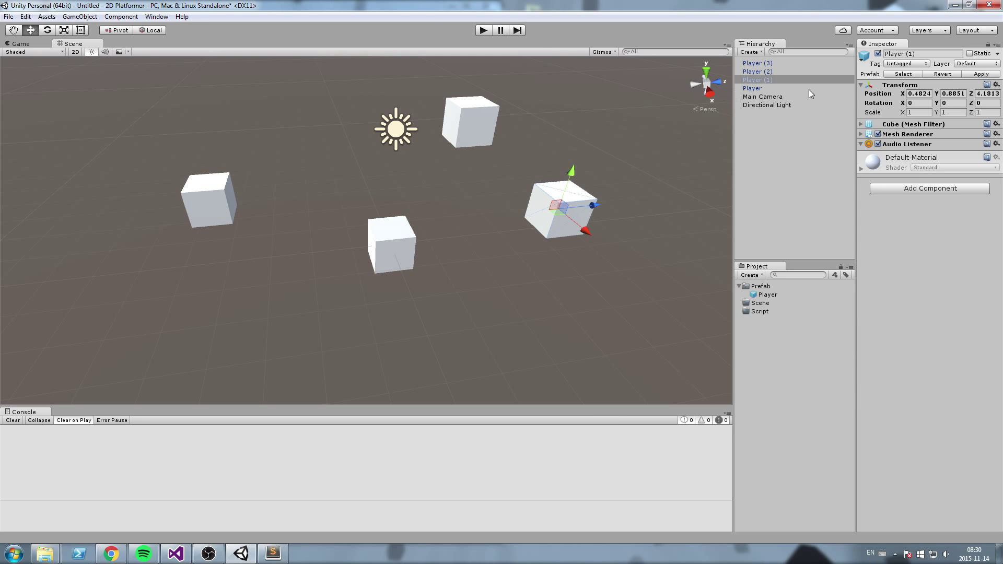
Compare the components of the Player instances and apply Player (1)'s added Audio Listener to the shared prefab
left_click(763, 89)
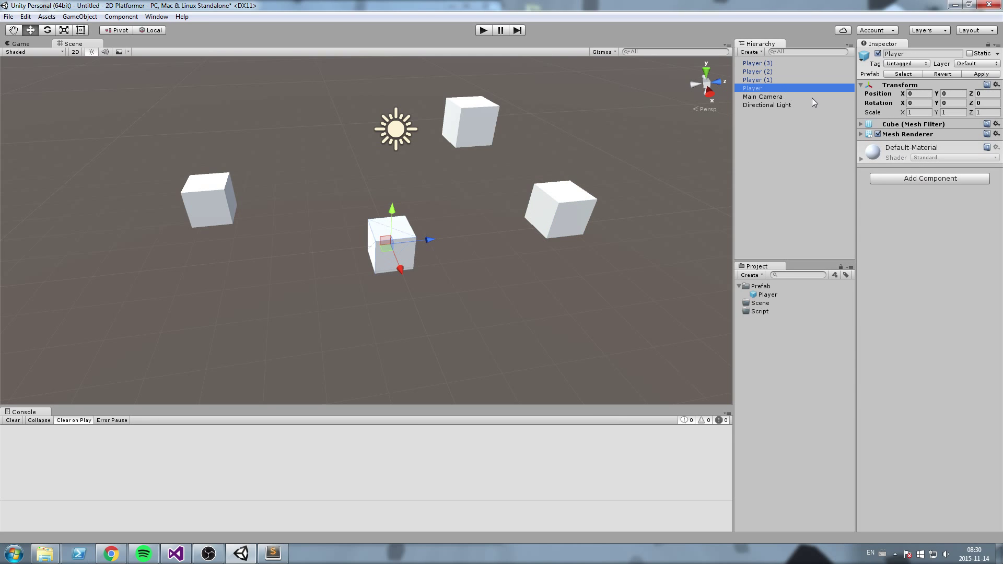
left_click(797, 79)
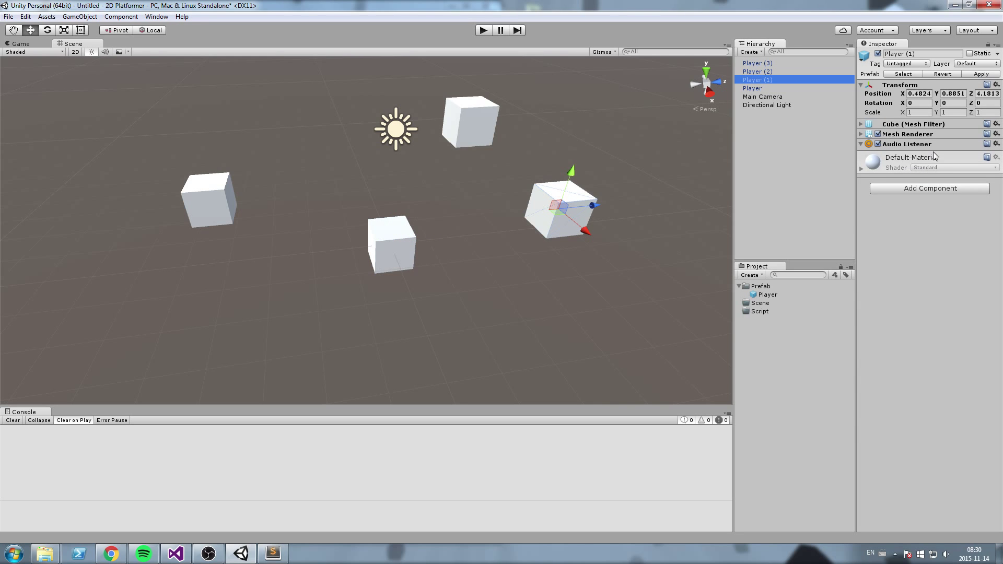
key("Up")
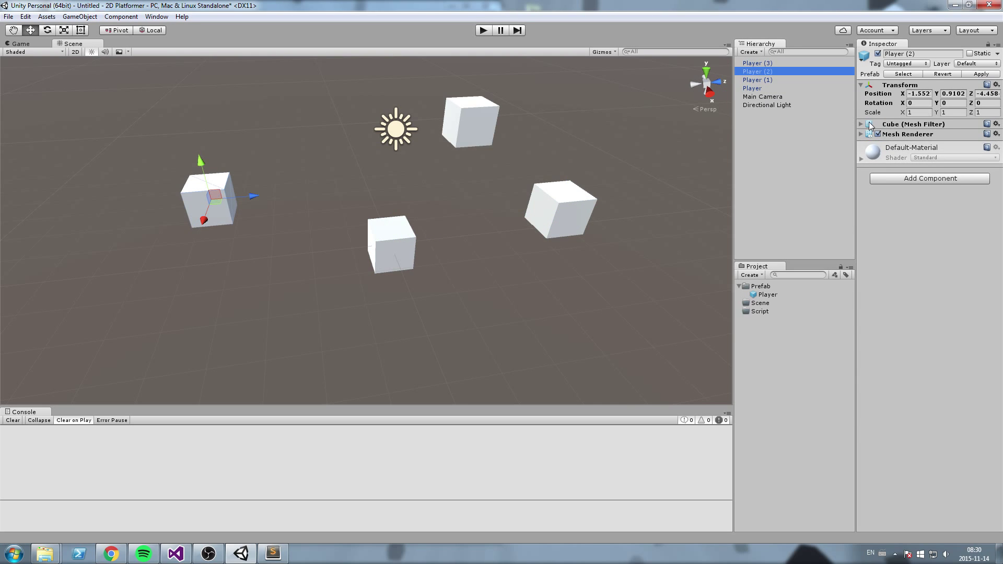
key("Up")
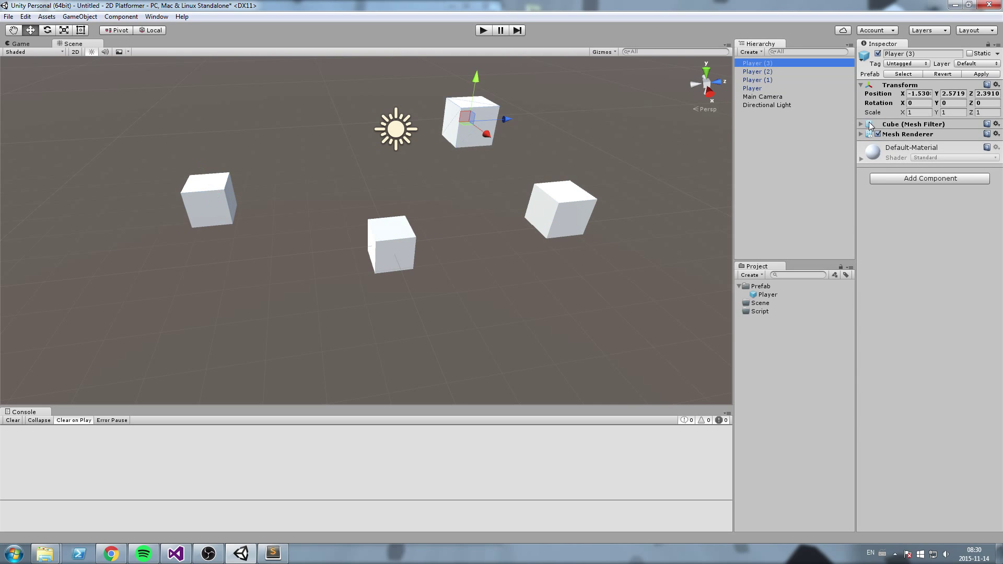
left_click(771, 82)
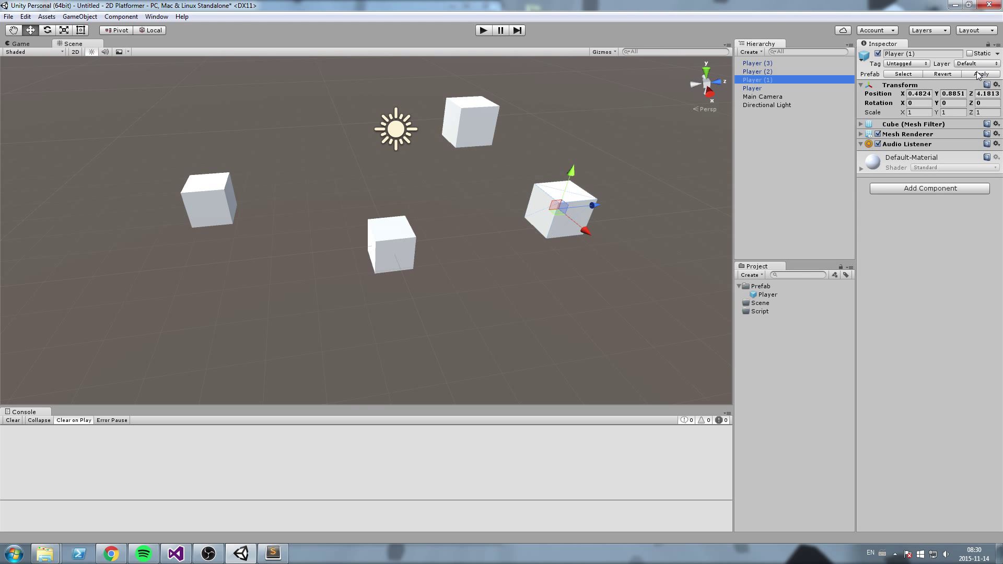
left_click(979, 74)
Examine the component list of each Player instance in the scene for the Audio Listener
left_click(761, 90)
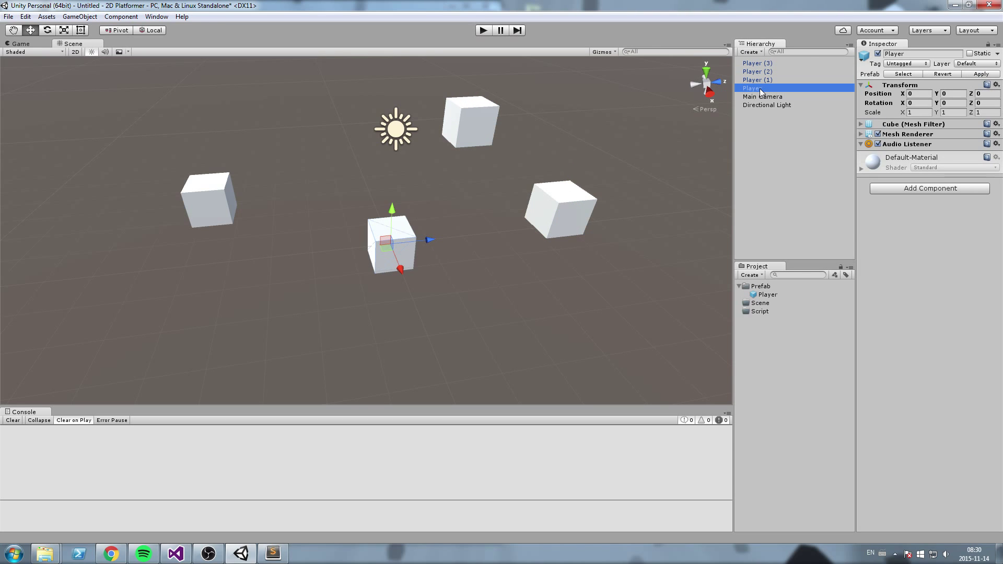
key("Up")
key("Up")
key("Up")
key("Down")
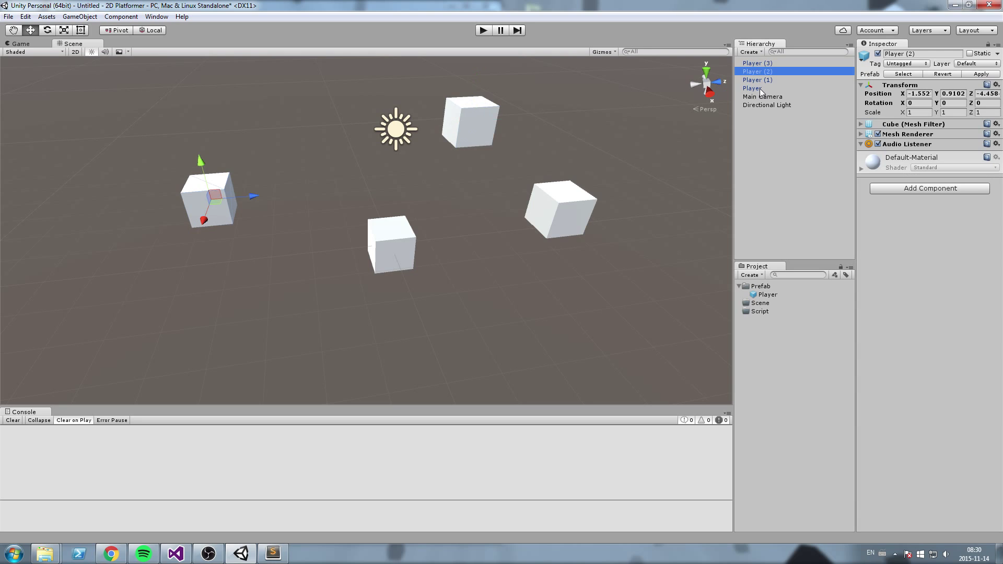
key("Up")
key("Down")
key("Up")
key("Down")
key("Down")
key("Down")
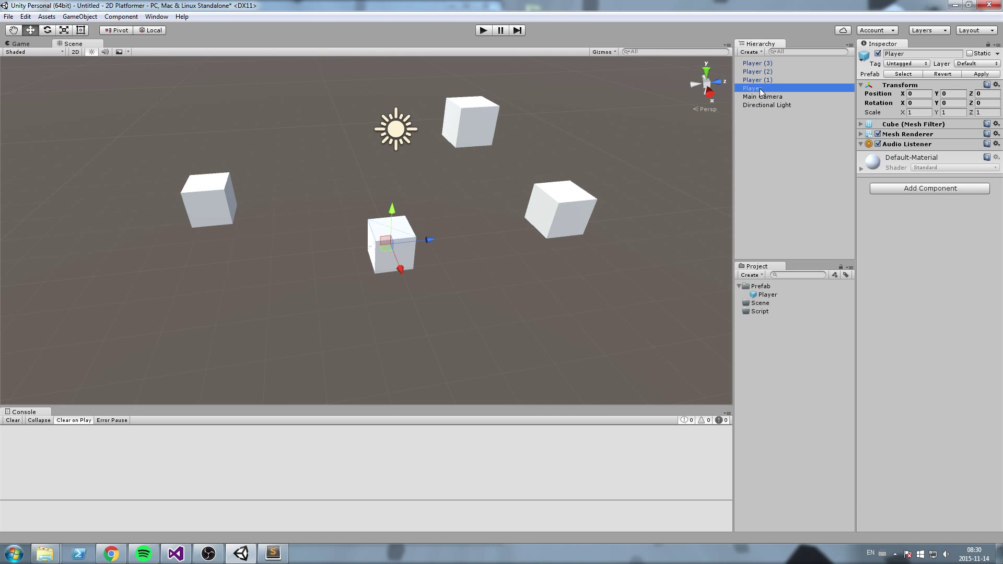
key("Up")
key("Down")
Delete the extra instances Player (1), Player (2) and Player (3) from the scene
left_click(772, 80)
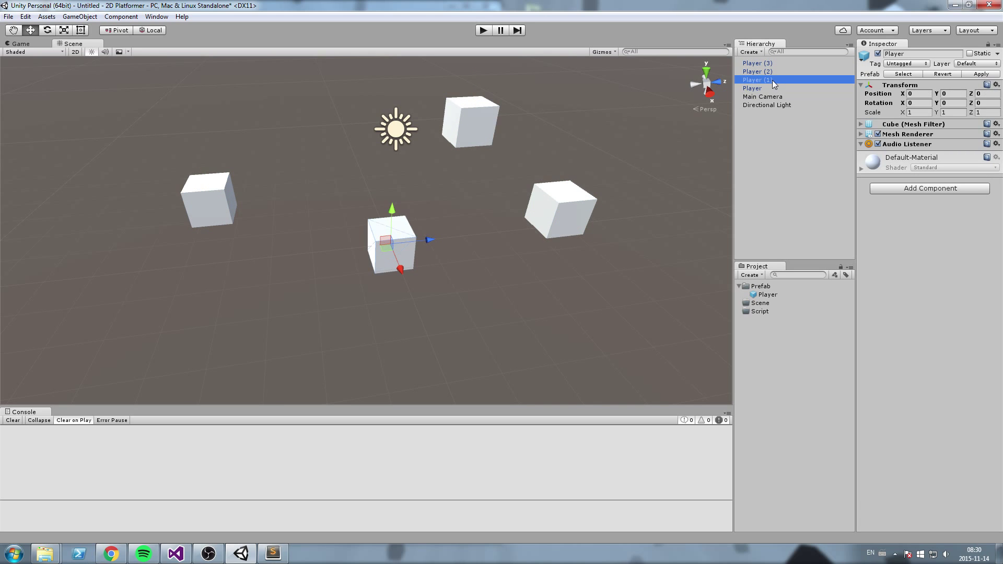
left_click(760, 63, "shift")
key("Delete")
key("ctrl+z")
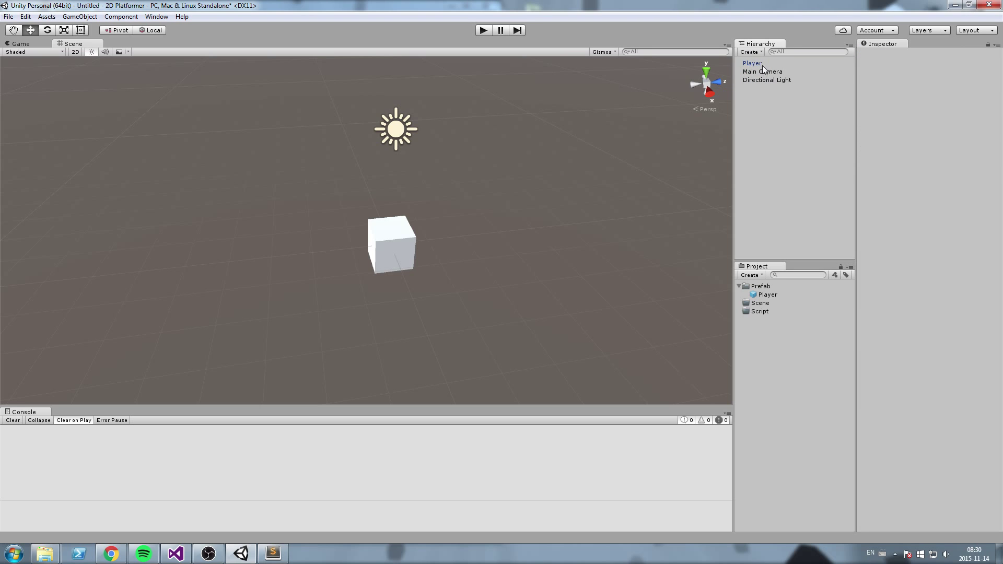
Remove the Audio Listener component from the Player instance and apply the removal to the prefab
left_click(763, 63)
right_click(913, 149)
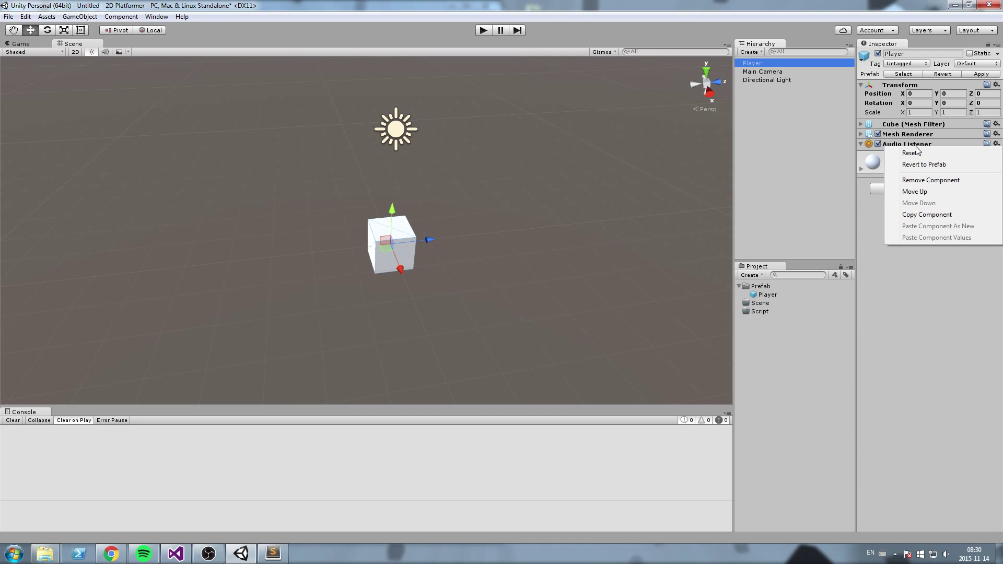
left_click(950, 180)
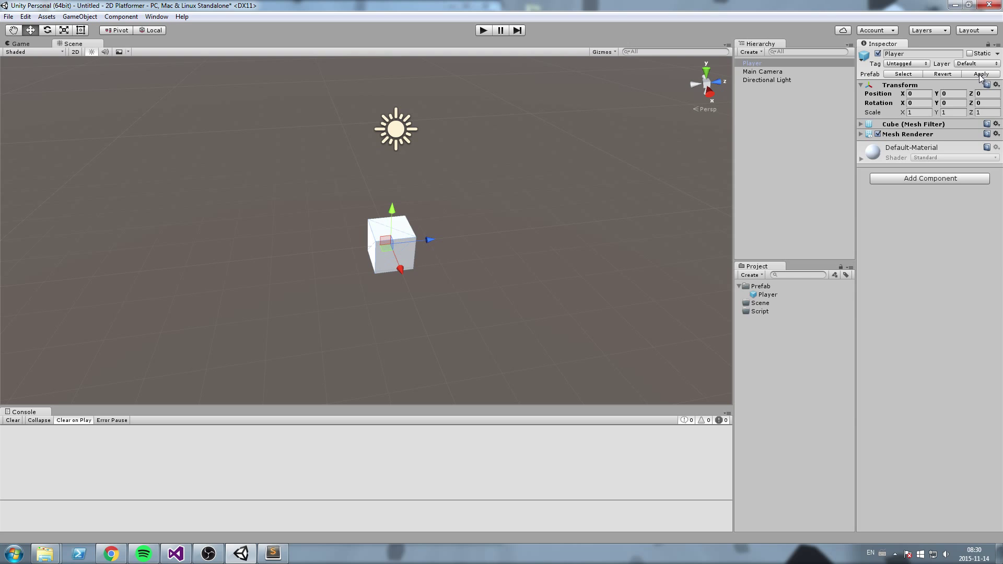
left_click(978, 75)
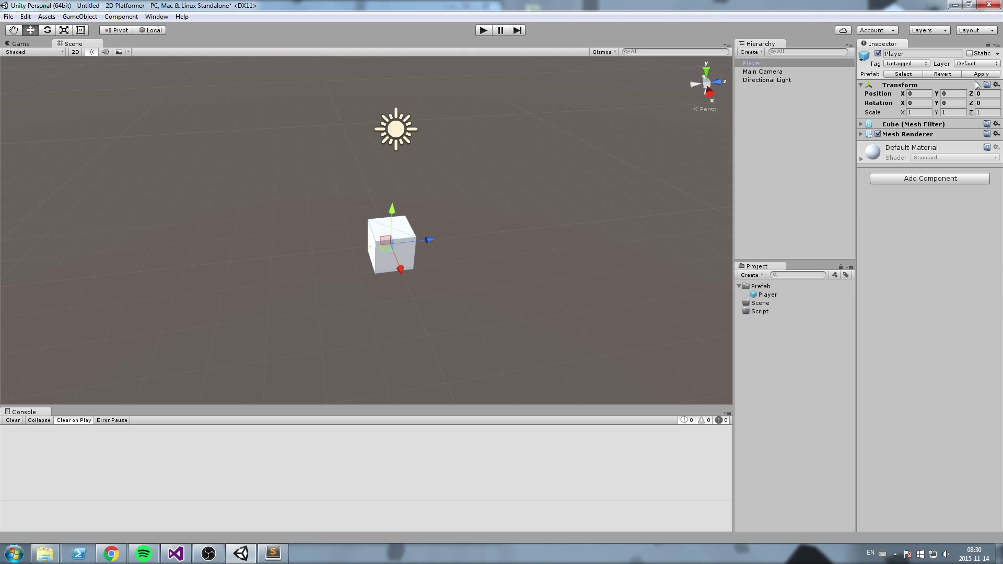
Add a Character Controller component to the Player instance
left_click(943, 179)
type("Charac")
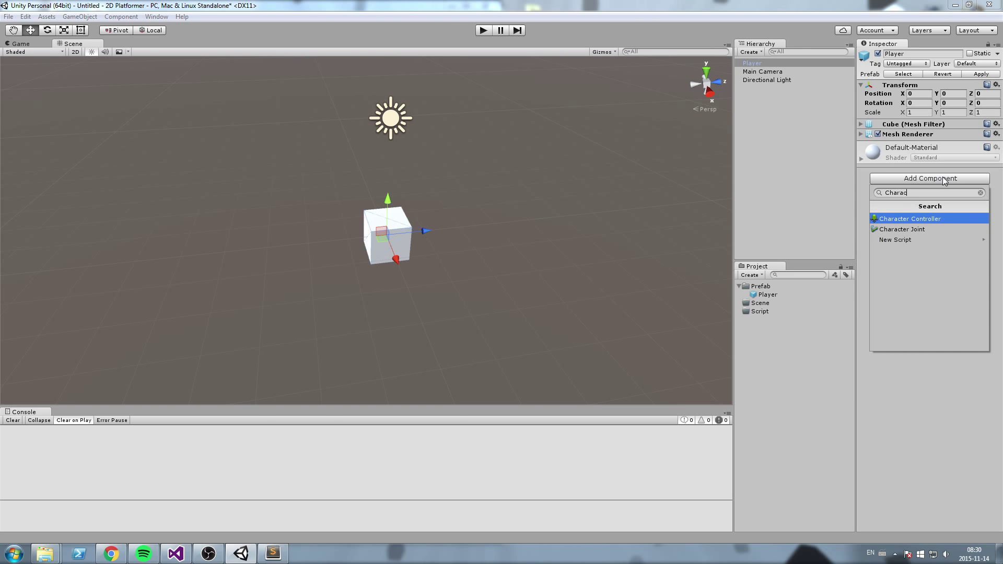
key("Return")
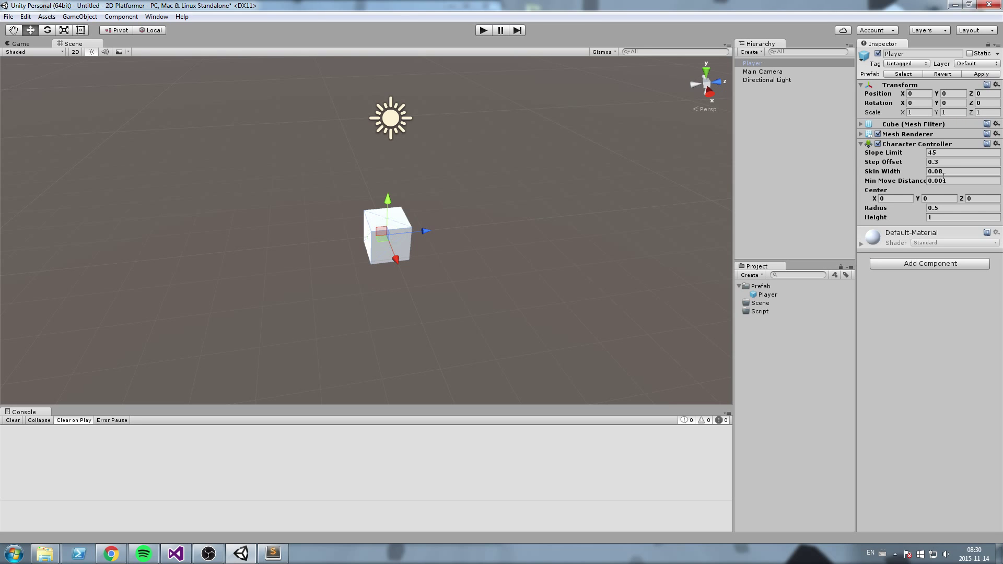
Turn off the scene view's lighting and inspect the Character Controller's outline around the Player cube
left_click_drag(600, 192, 539, 218, "alt")
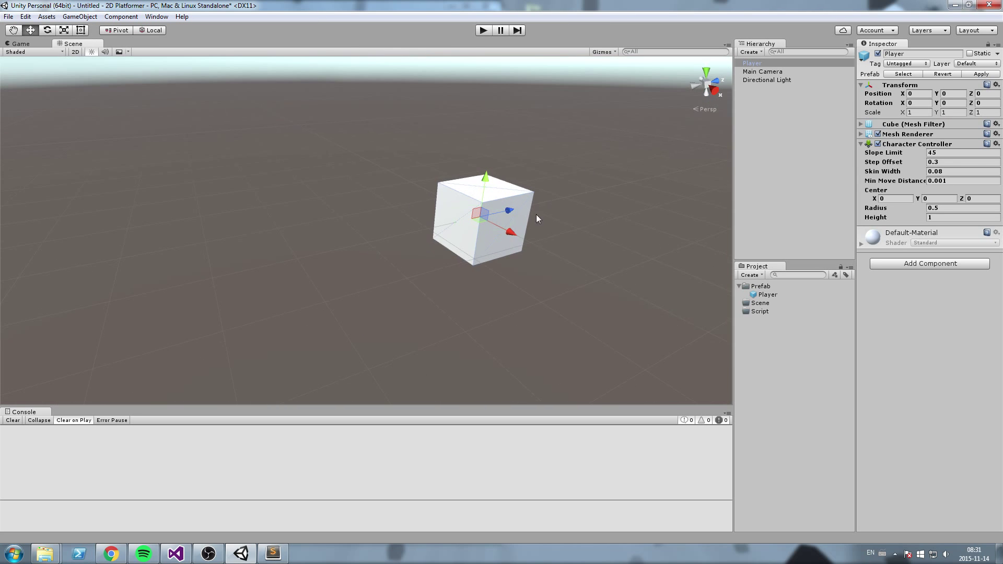
left_click(939, 144)
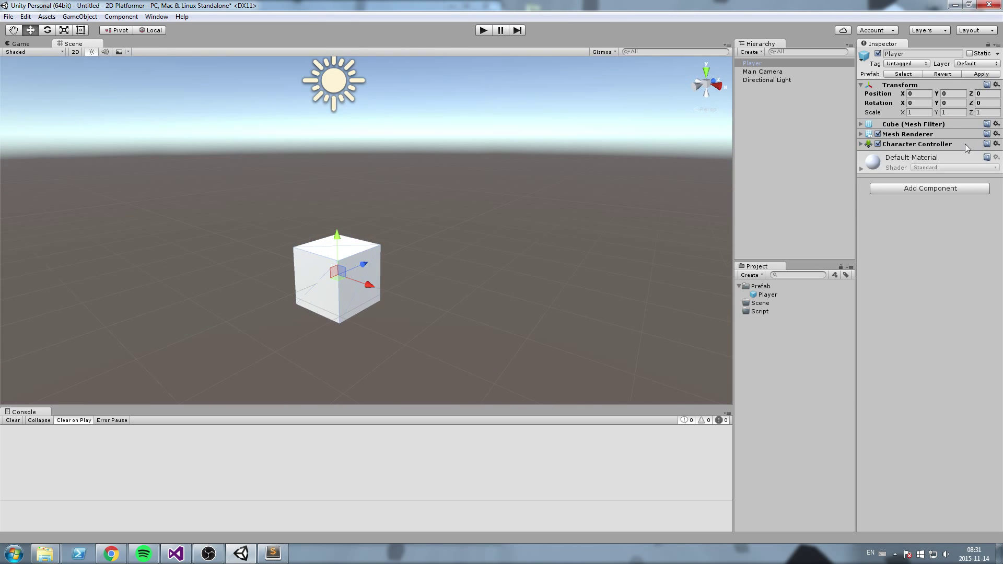
left_click(964, 143)
left_click_drag(708, 198, 513, 287, "alt")
scroll(531, 215, "up", 3)
middle_click_drag(534, 213, 520, 229)
scroll(520, 229, "up", 2)
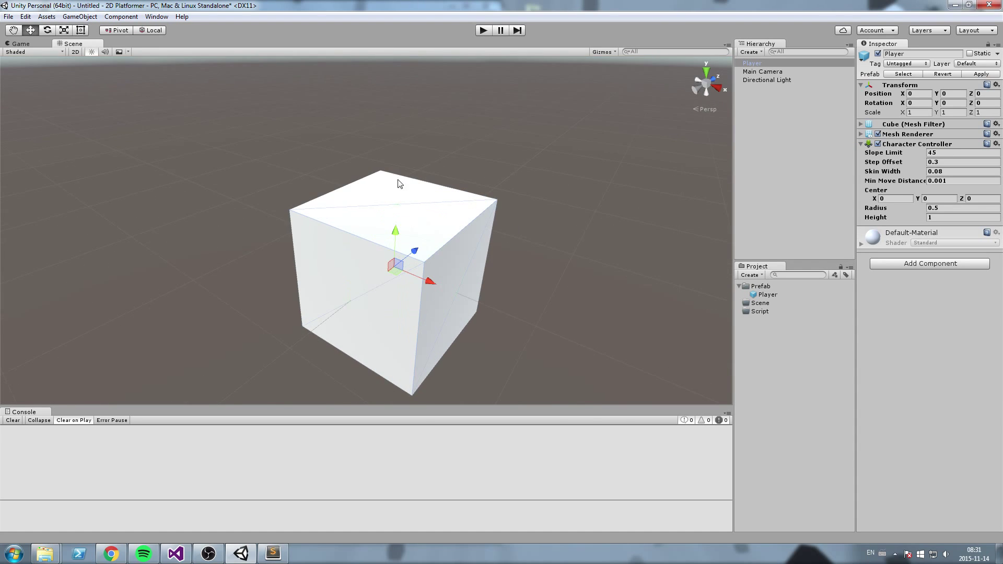
left_click(119, 52)
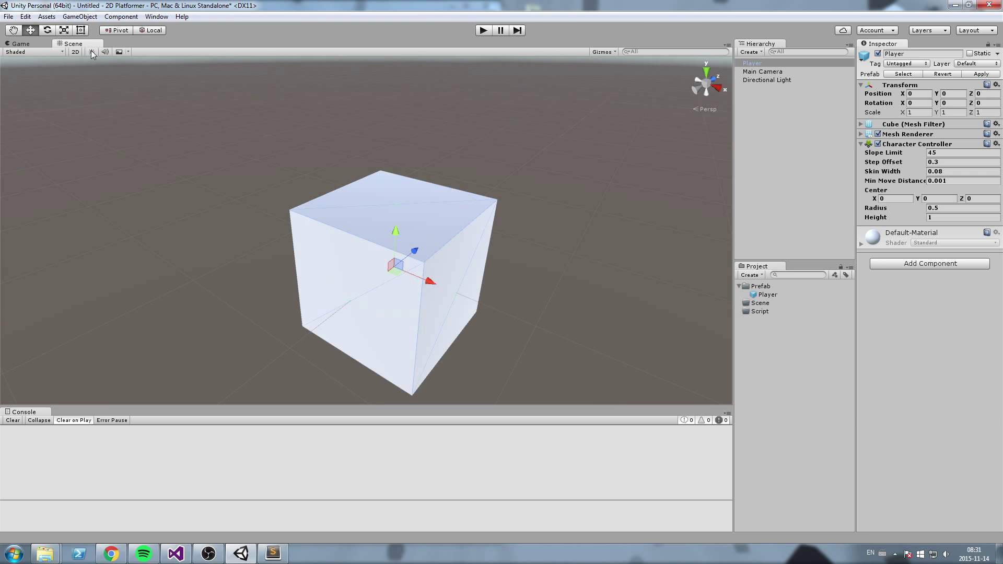
left_click(904, 144)
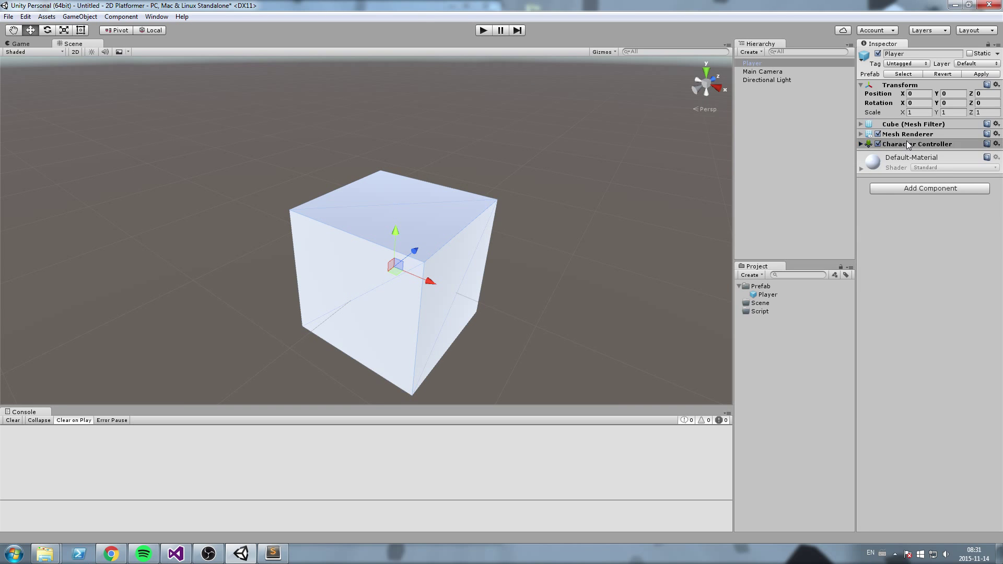
left_click(907, 141)
Try a radius of 0.98 on the Player's Character Controller, and set it back to 0.5
left_click_drag(904, 210, 897, 212)
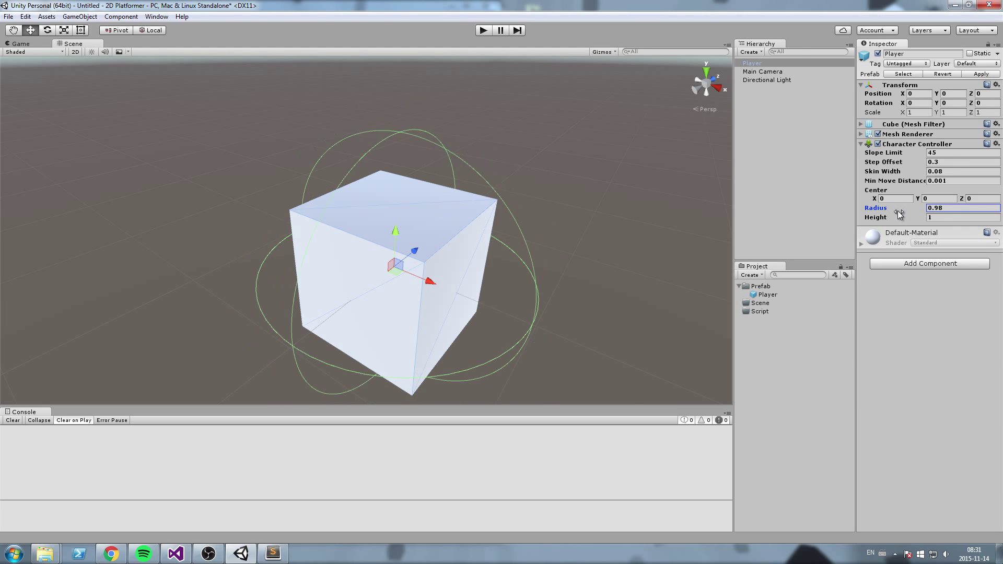
right_click_drag(340, 167, 449, 209)
scroll(362, 237, "down", 3)
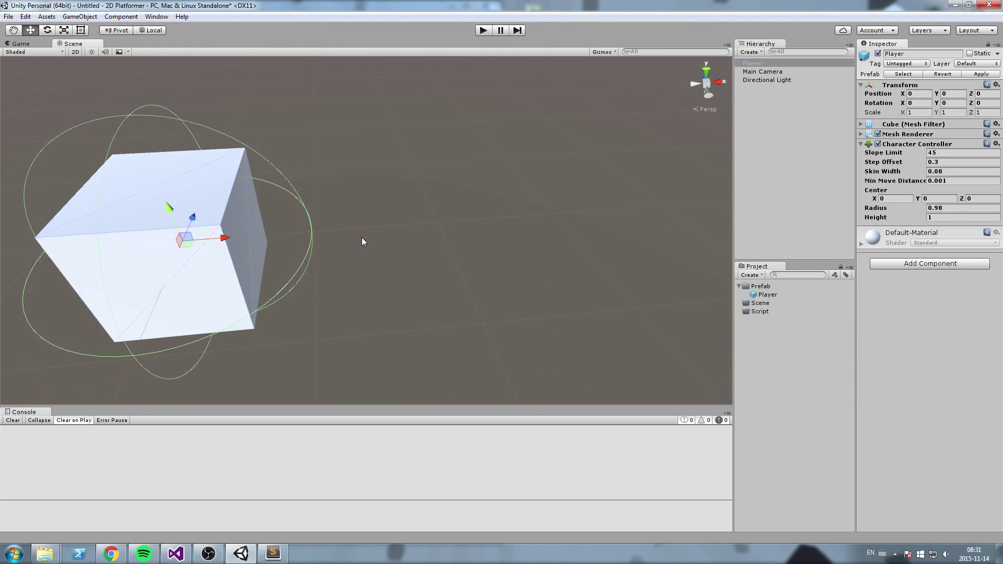
left_click(952, 208)
type("0.5")
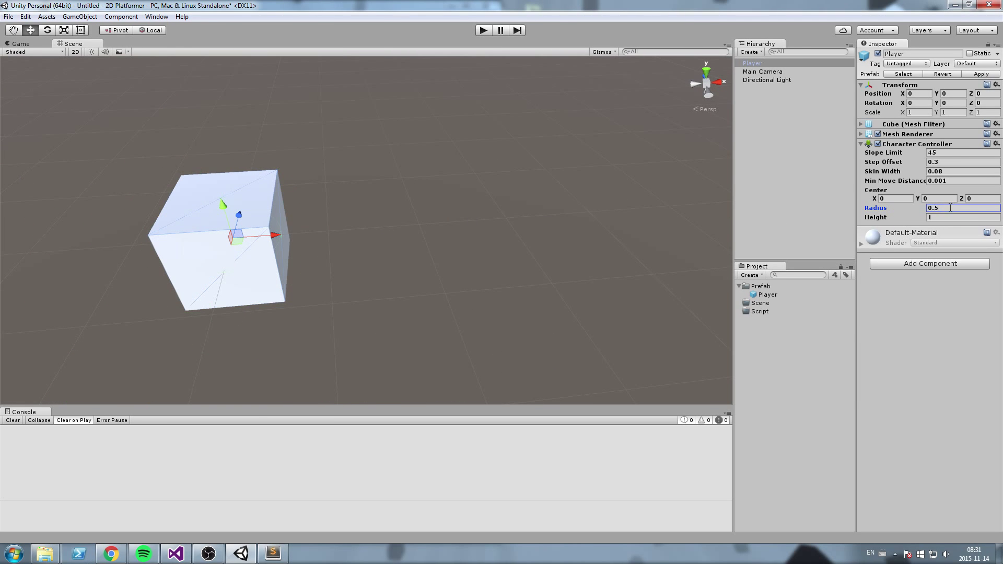
Increase the Character Controller's height to 2.61 and examine the capsule's shape around the Player cube
left_click_drag(896, 218, 513, 184)
middle_click_drag(512, 184, 544, 230)
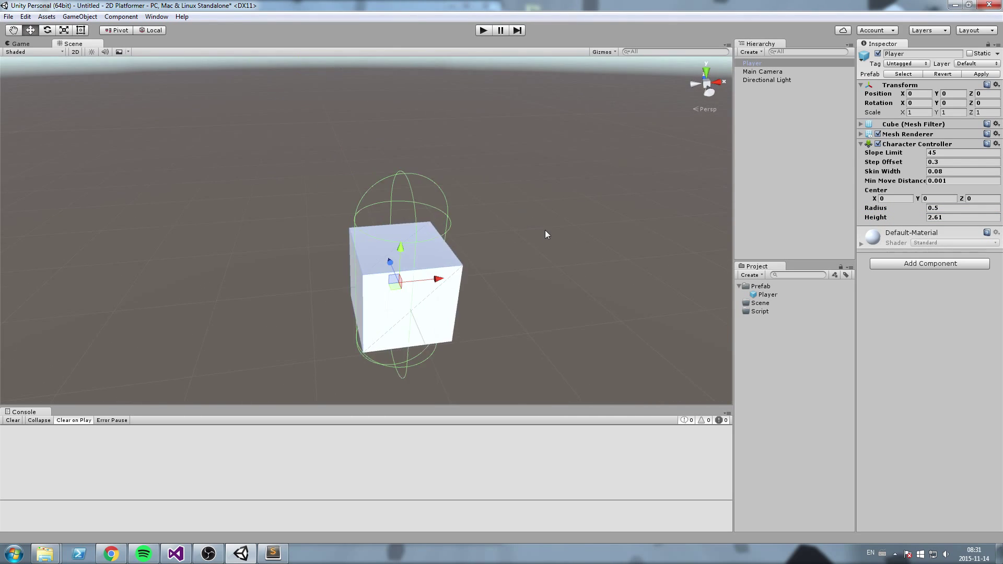
left_click_drag(545, 230, 535, 215, "alt")
scroll(425, 242, "up", 4)
middle_click_drag(381, 176, 415, 179)
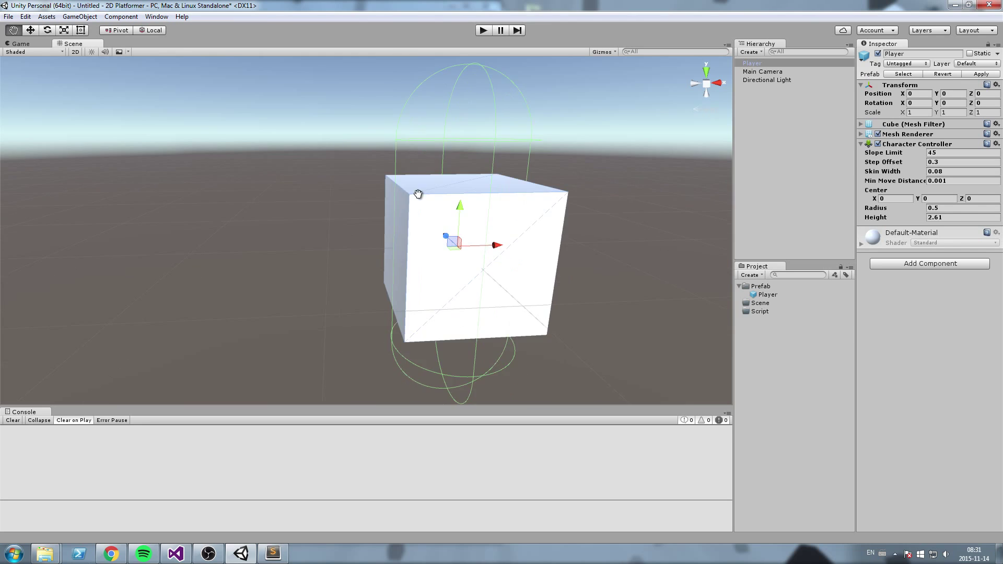
right_click_drag(418, 194, 448, 182)
Set the height of the Player's Character Controller to 1
left_click(958, 217)
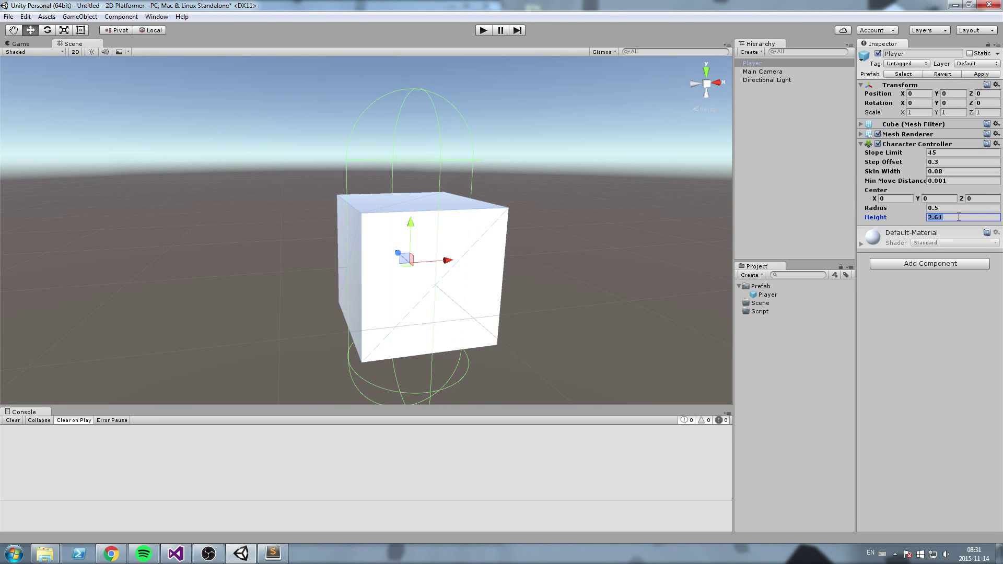
type("1")
right_click_drag(580, 194, 544, 236)
middle_click_drag(544, 235, 382, 297)
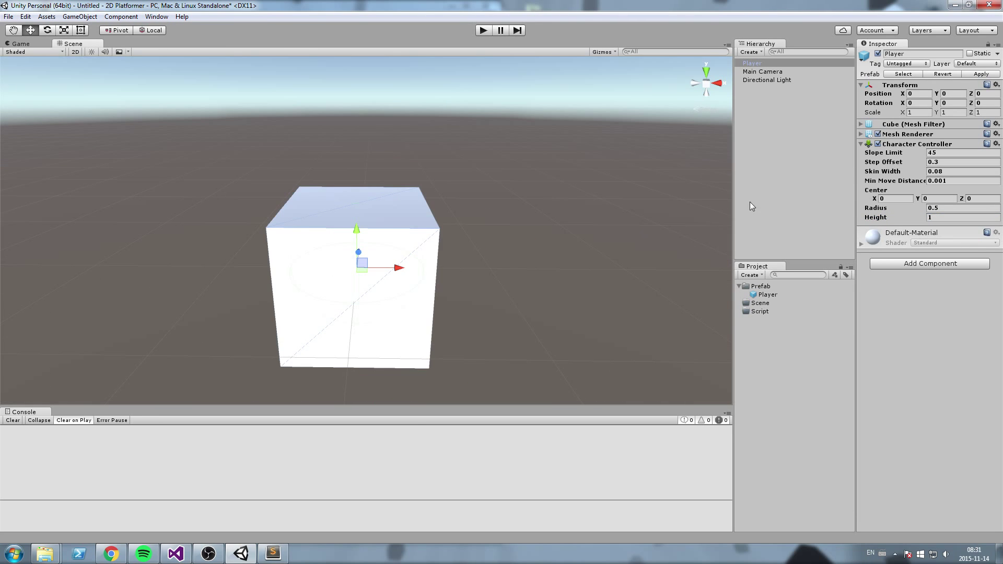
Toggle the Player's Mesh Renderer off to examine the Character Controller's outline without the cube, leaving the renderer enabled at the end
left_click(878, 134)
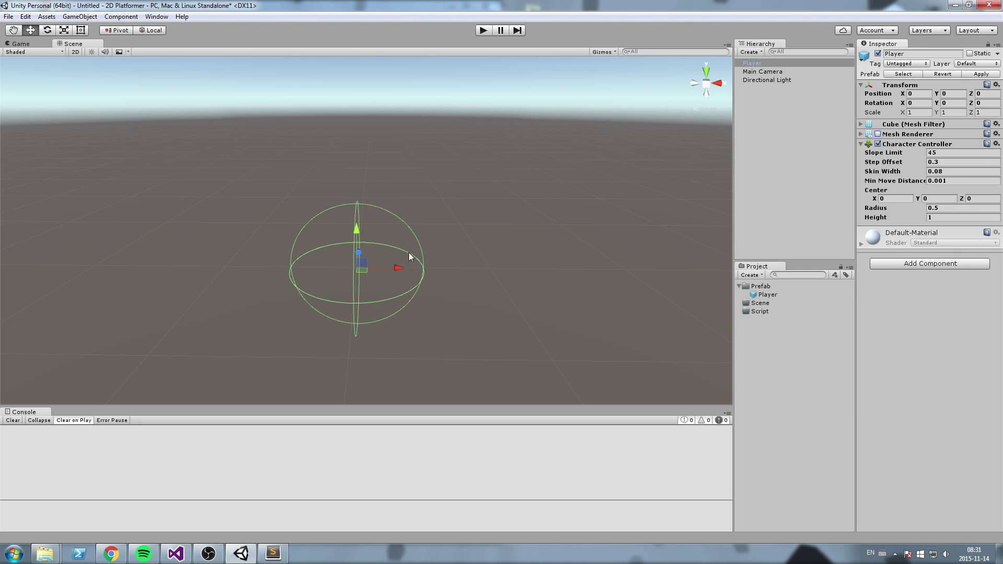
left_click_drag(410, 256, 470, 250, "alt")
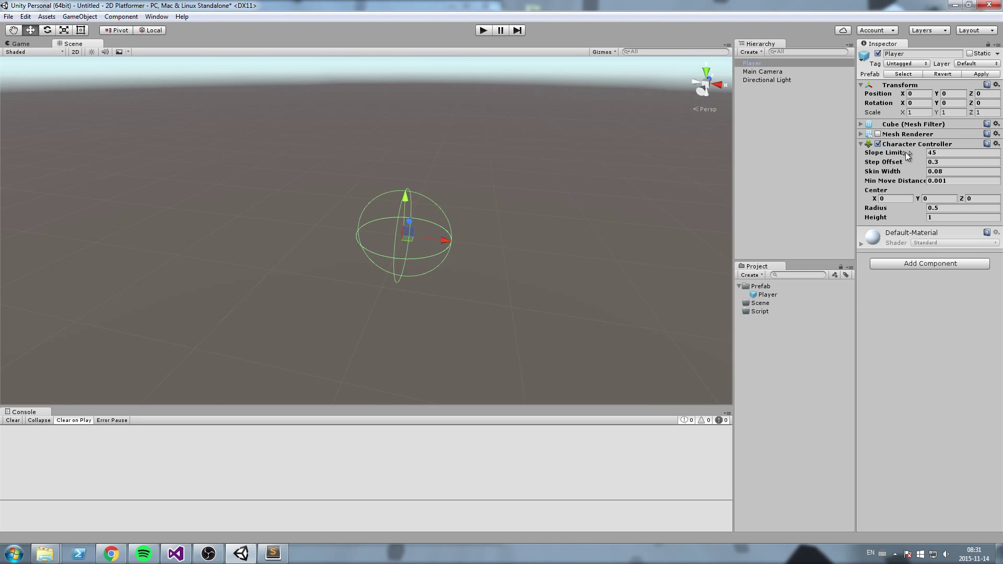
left_click(878, 134)
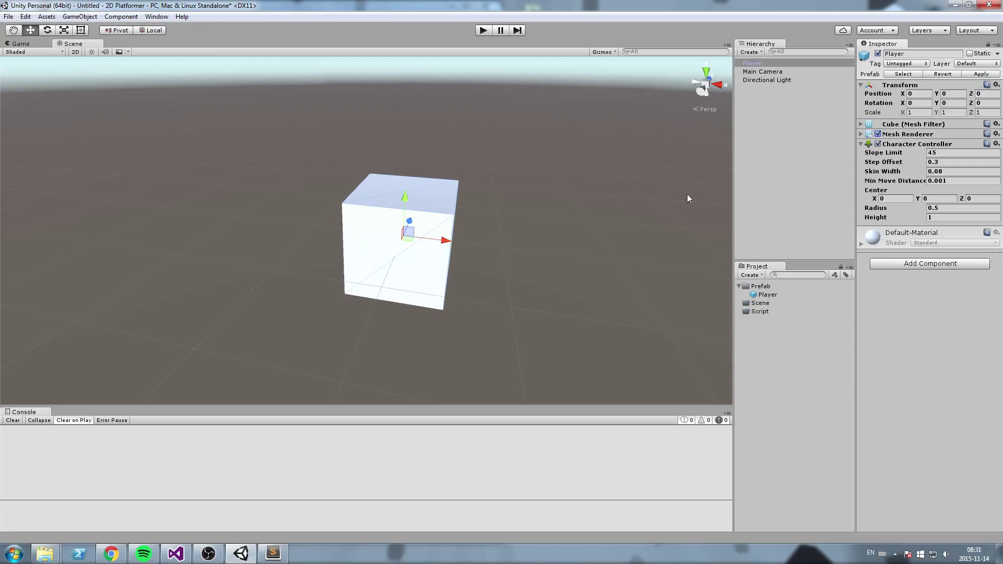
left_click(878, 134)
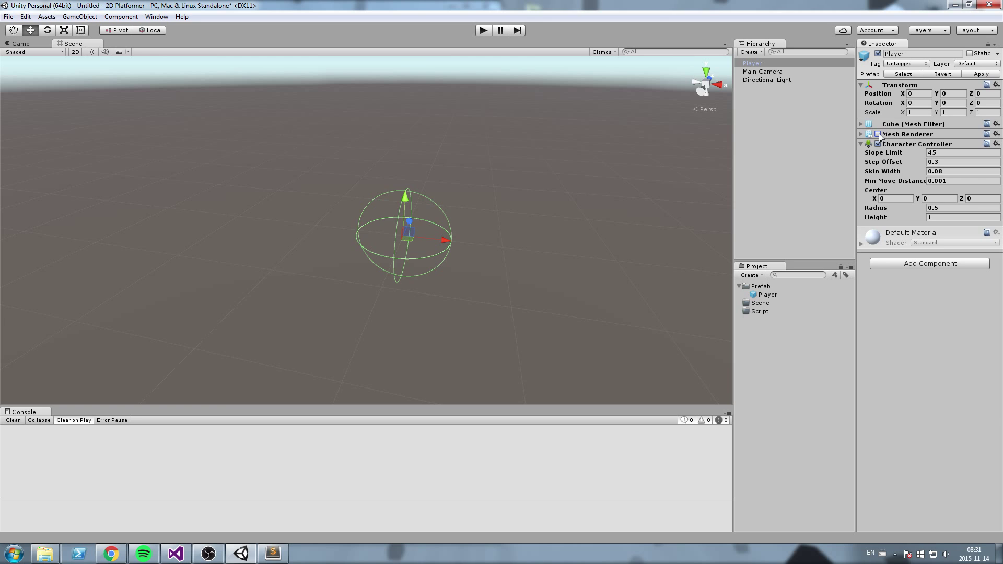
left_click(879, 134)
Collapse the Player's Character Controller component and deselect the Player
right_click_drag(583, 164, 476, 147)
key("d")
scroll(477, 152, "down", 3)
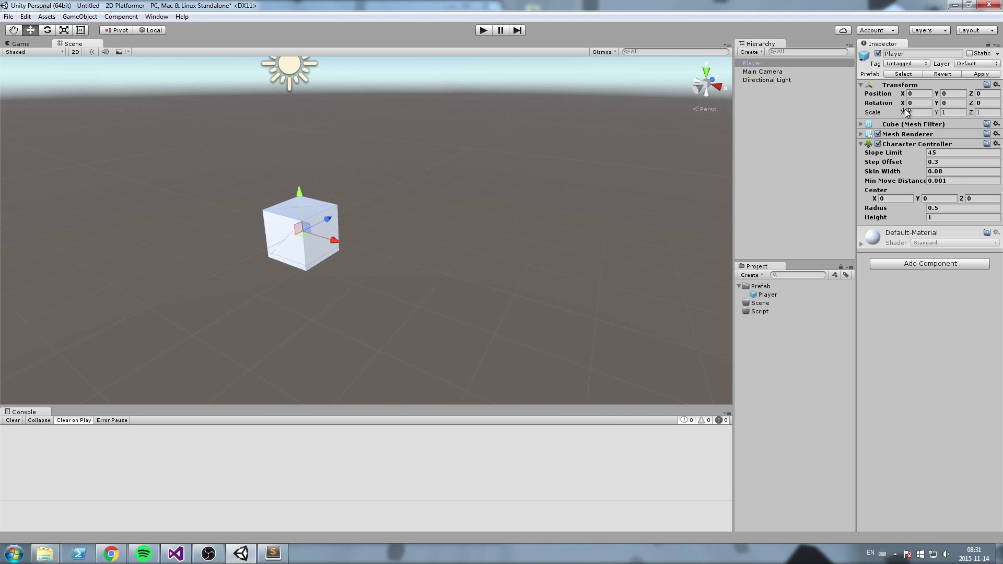
left_click(902, 144)
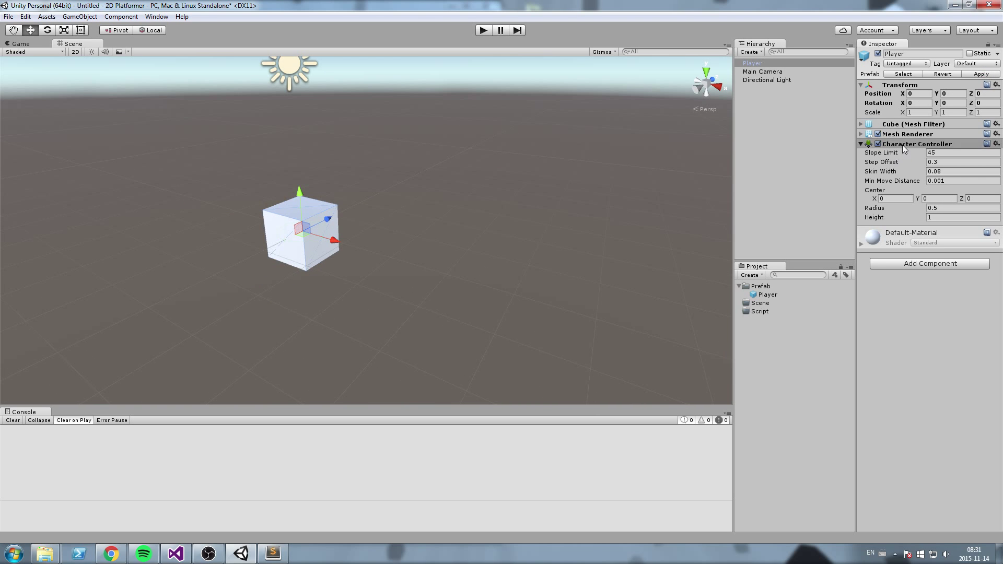
right_click_drag(510, 252, 469, 192)
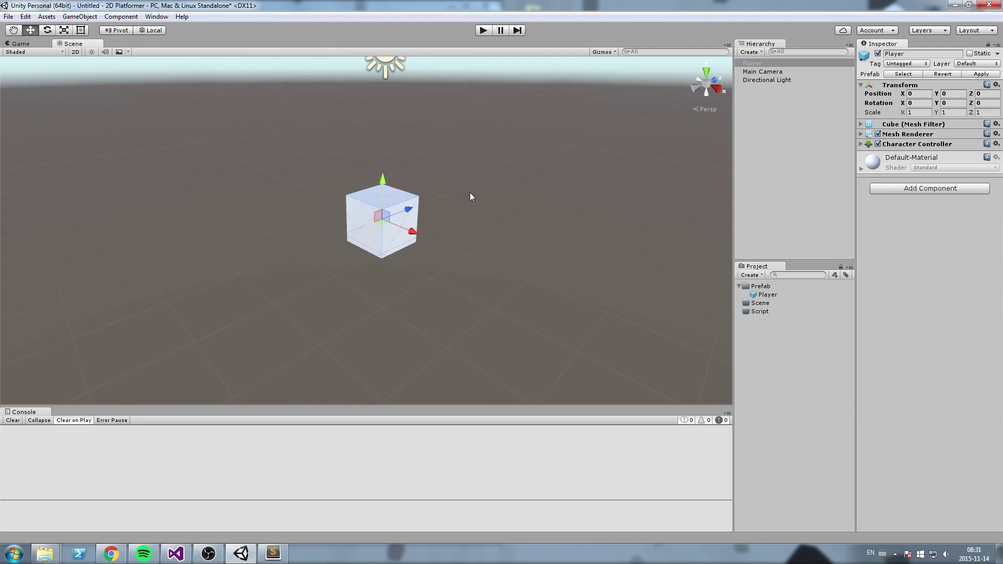
left_click(470, 192)
left_click(380, 235)
right_click_drag(380, 238, 574, 252)
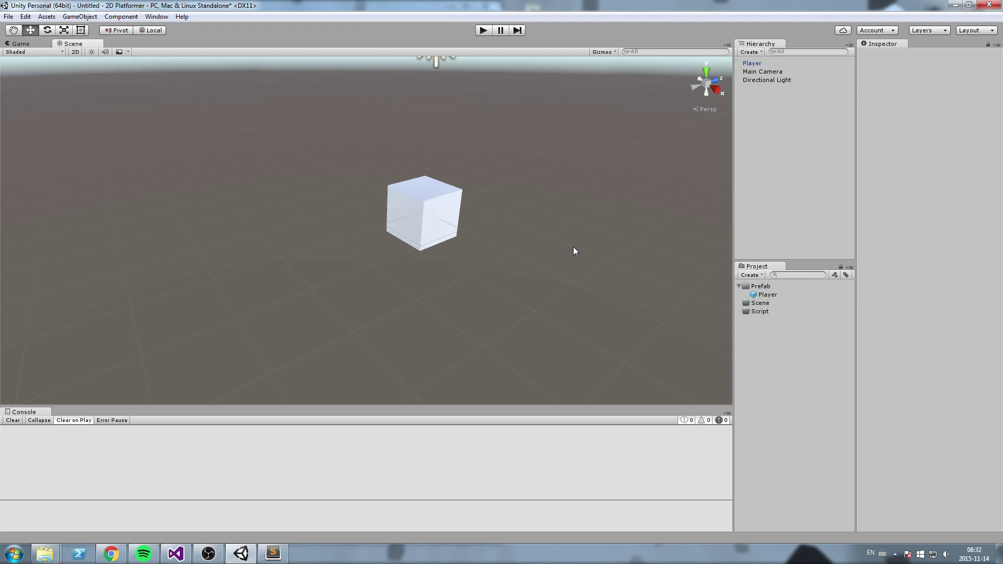
left_click_drag(544, 99, 253, 312)
left_click(640, 213)
left_click_drag(627, 211, 552, 267, "alt")
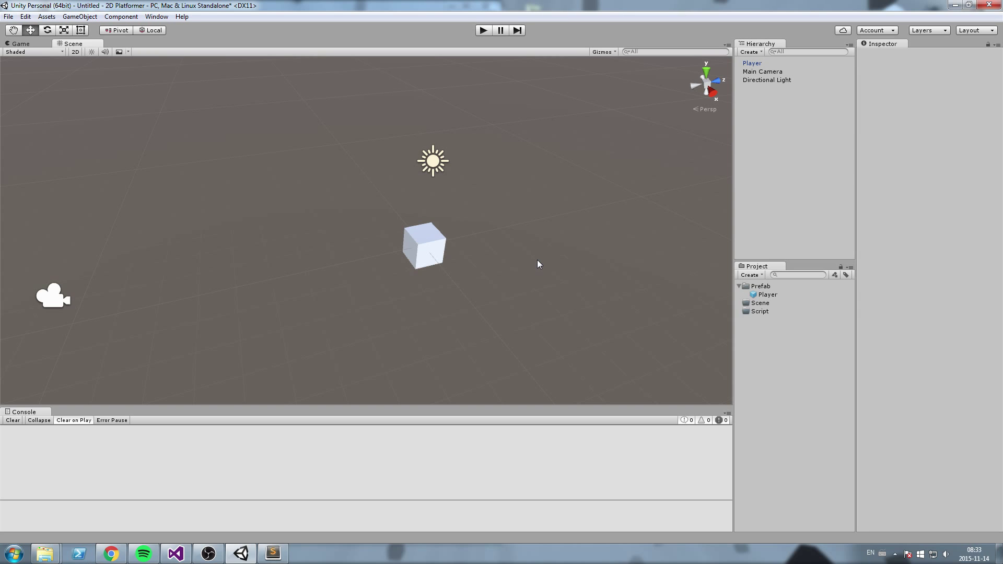
left_click(443, 245)
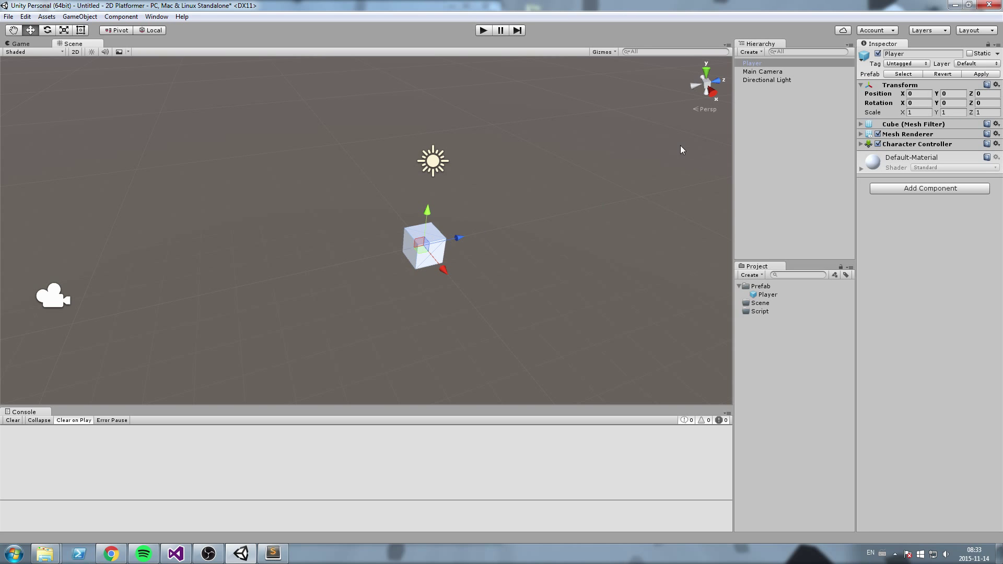
scroll(538, 226, "up", 3)
left_click(561, 195)
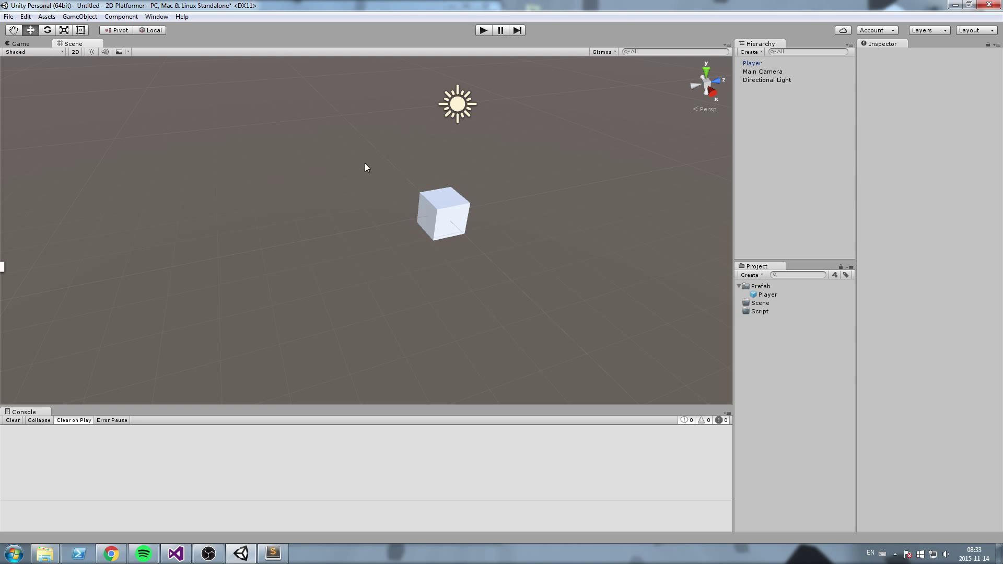
left_click(433, 230)
left_click(543, 238)
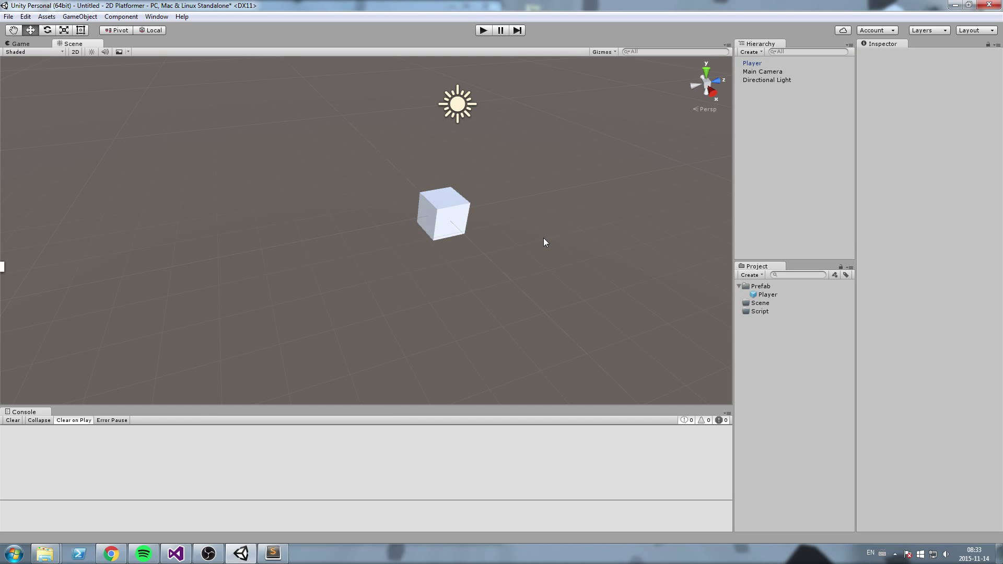